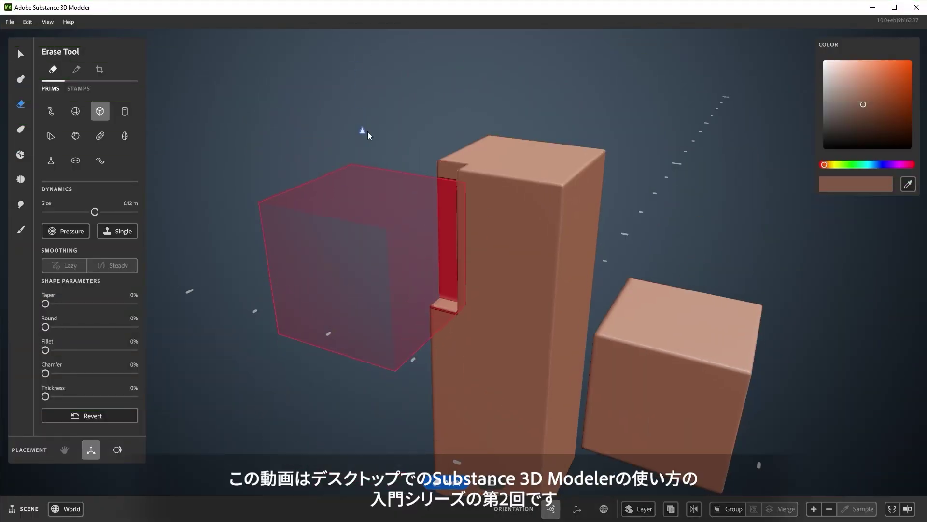
Reposition the erase cube beside the tall block and carve a vertical groove down a block's face with the Erase tool.
mouse_move(453, 198)
left_mouse_down()
mouse_move(407, 222)
mouse_move(381, 205)
left_mouse_up()
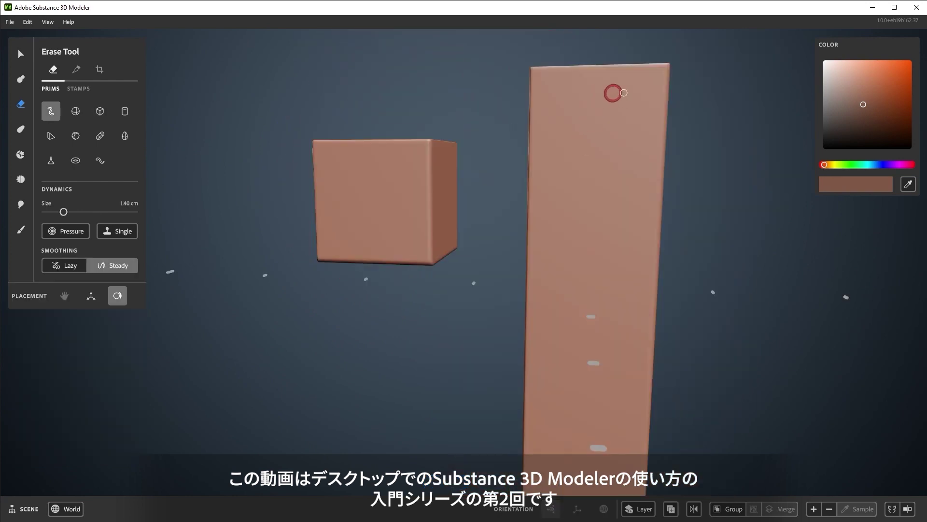
mouse_move(624, 93)
left_mouse_down()
mouse_move(592, 134)
mouse_move(596, 198)
mouse_move(622, 264)
mouse_move(603, 464)
left_mouse_up()
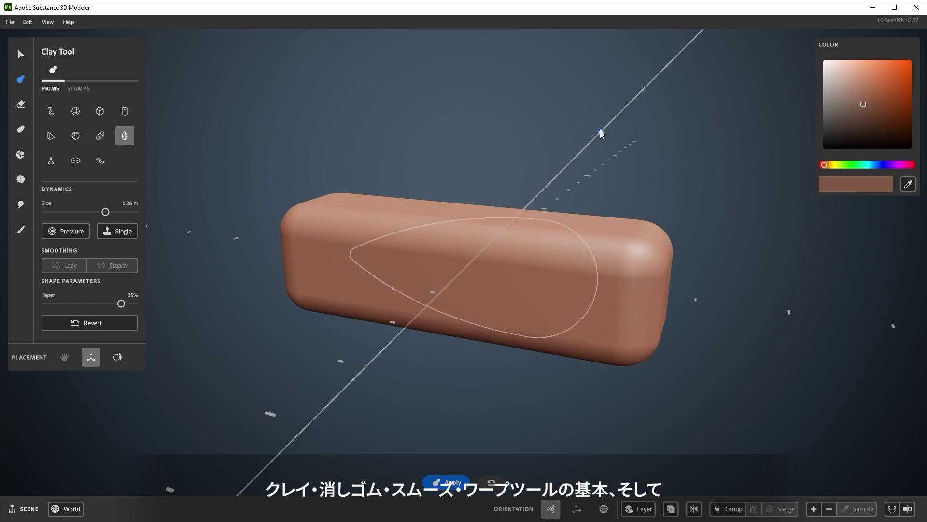
Reposition the tapered egg-shaped clay primitive along its gizmo axes against the rounded bar.
left_click_drag(600, 133, 590, 142)
left_click_drag(470, 155, 471, 97)
left_click_drag(560, 139, 560, 220, "alt")
scroll(560, 219, "up", 3)
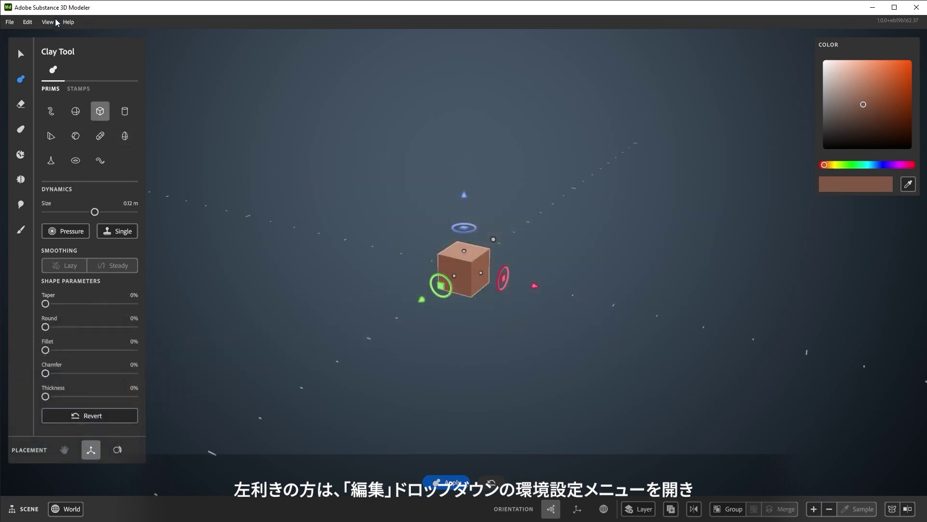
Turn the left-handed layout on and back off in the Desktop preferences, and accept the preferences.
left_click(28, 22)
left_click(51, 136)
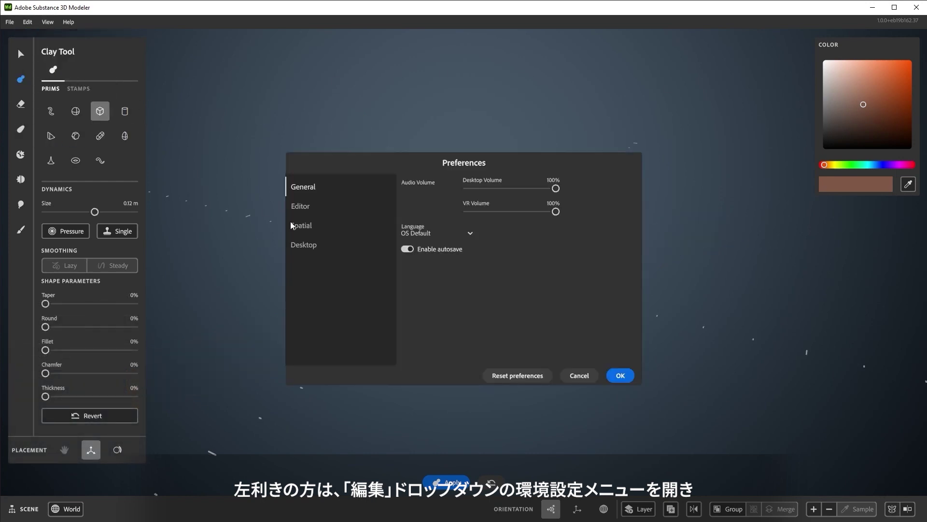
left_click(310, 250)
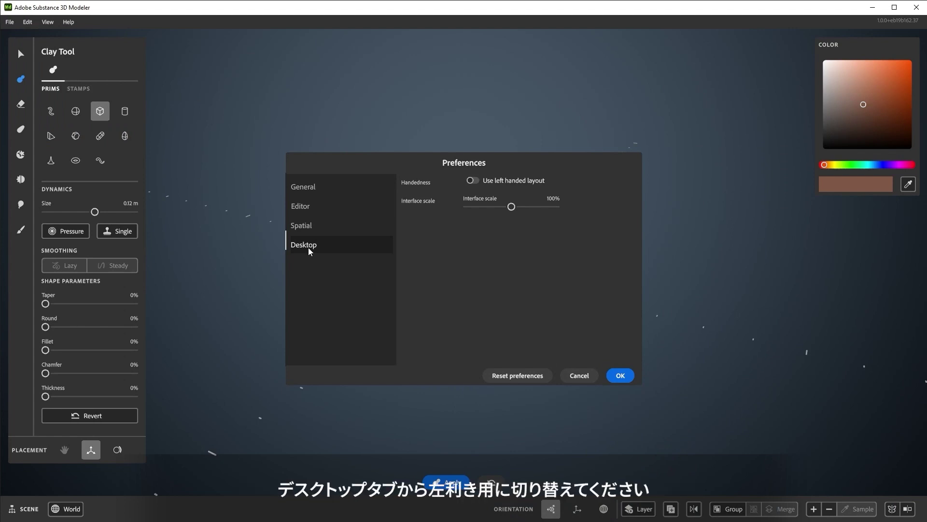
left_click(472, 181)
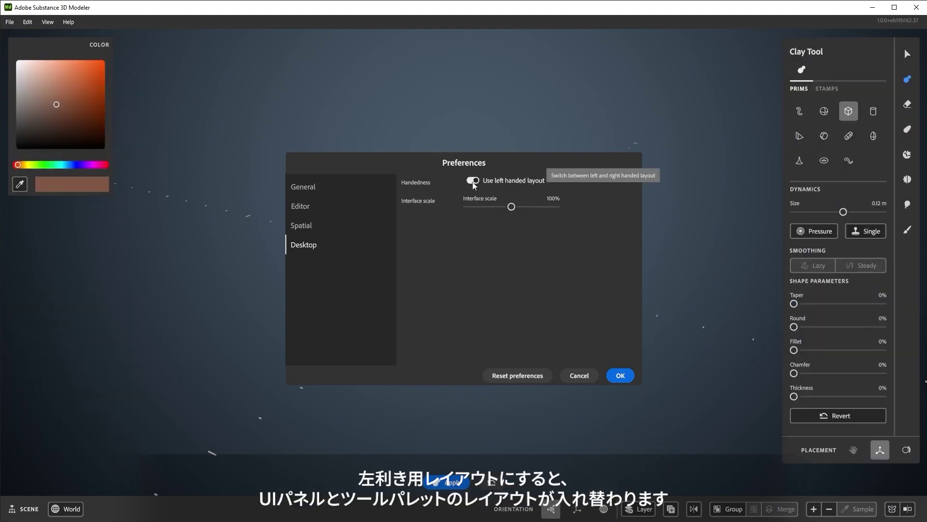
left_click(473, 183)
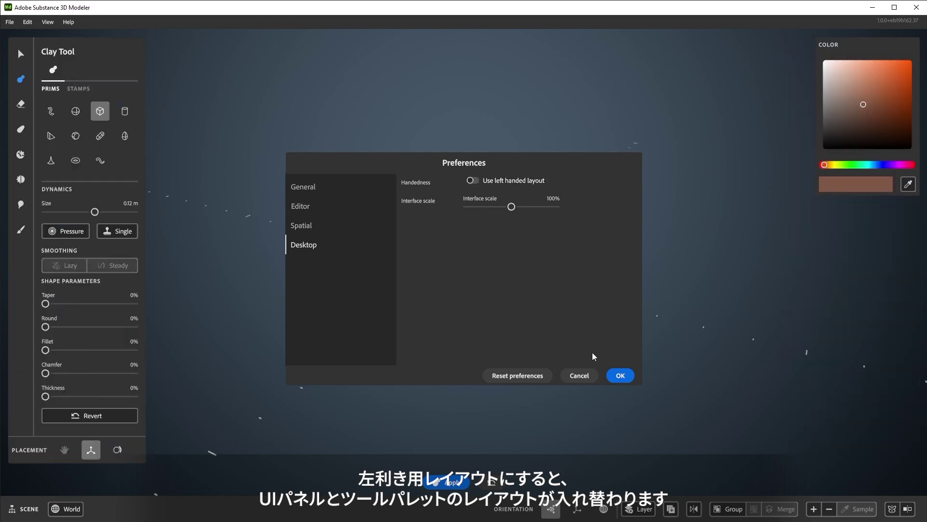
left_click(621, 375)
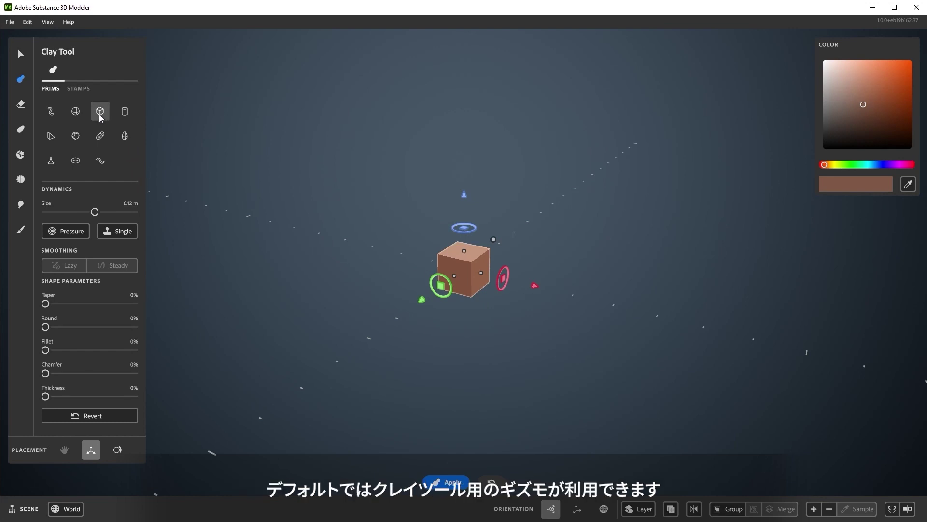
Try the cylinder and six-sided prism primitives for the Clay tool and return to the cube.
left_click(125, 112)
left_click(75, 136)
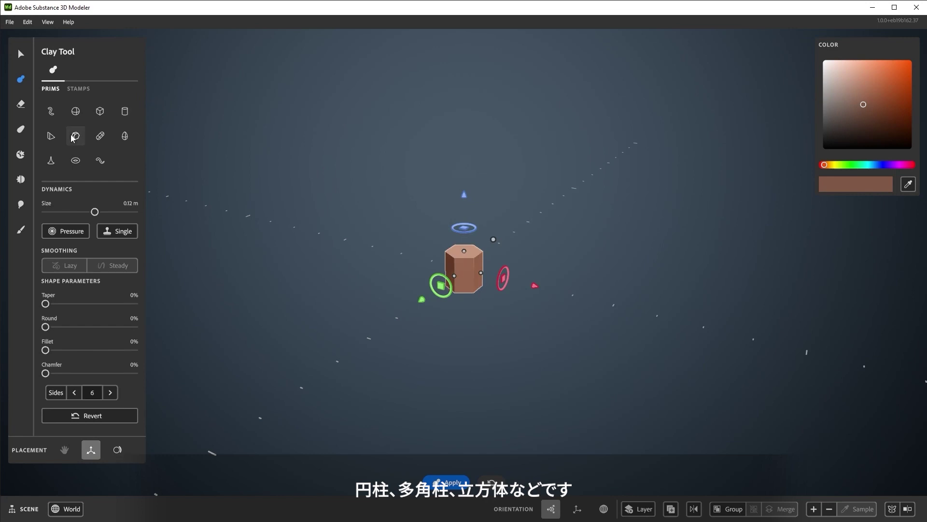
left_click(100, 111)
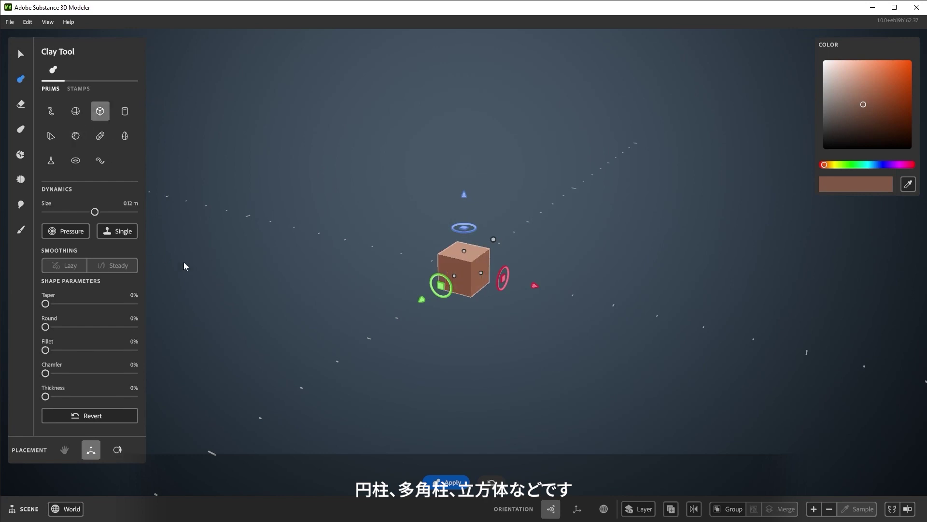
Move the clay cube with its gizmo and rotate it around the green axis using the angle snapping.
left_click_drag(534, 285, 510, 293)
left_click_drag(417, 304, 461, 272)
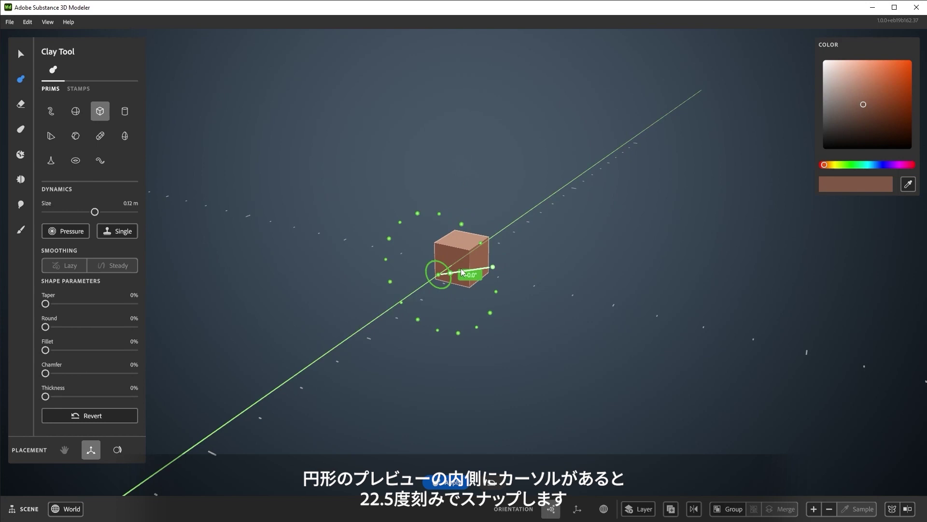
mouse_move(464, 274)
left_mouse_down()
mouse_move(468, 293)
mouse_move(453, 311)
mouse_move(480, 273)
left_mouse_up()
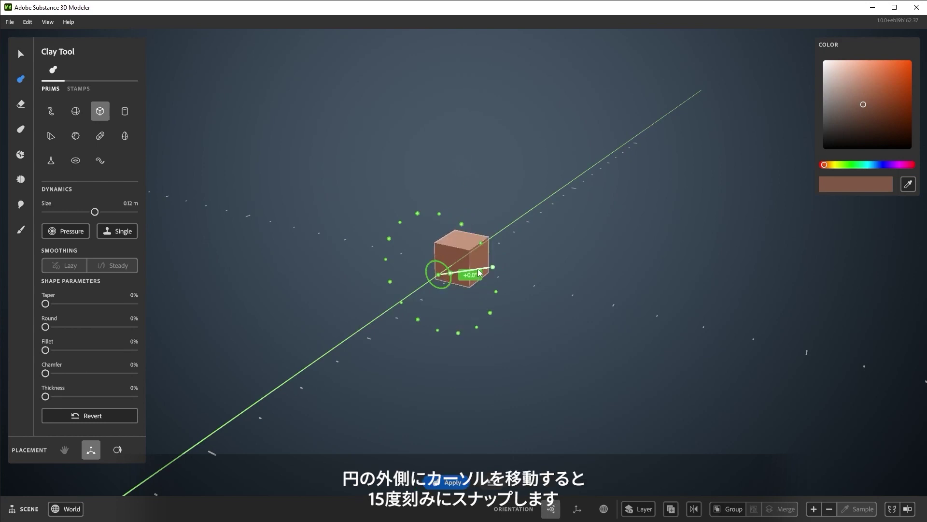
left_click_drag(554, 262, 572, 251)
left_click_drag(500, 268, 414, 242)
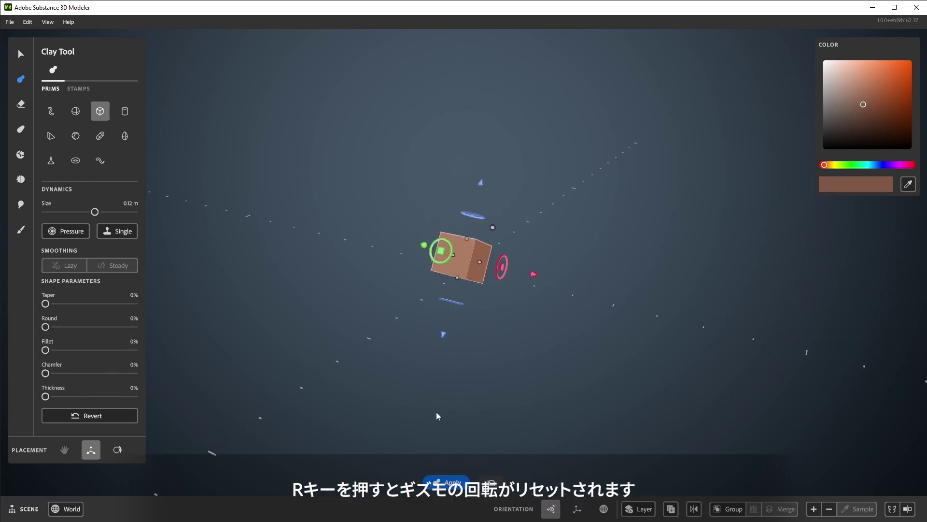
Reset the cube's rotation, move it away, and reset its position to the layer origin.
key("r")
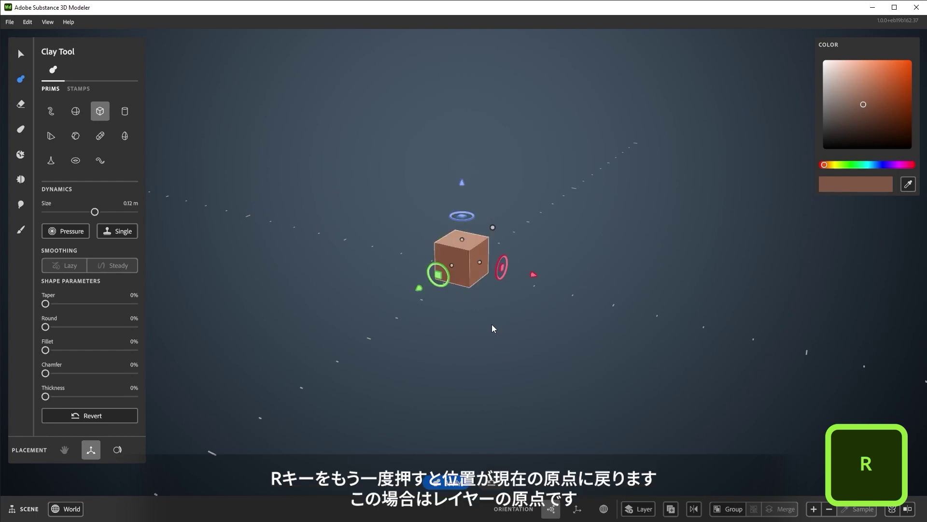
left_click_drag(478, 259, 623, 172)
key("r")
key("r")
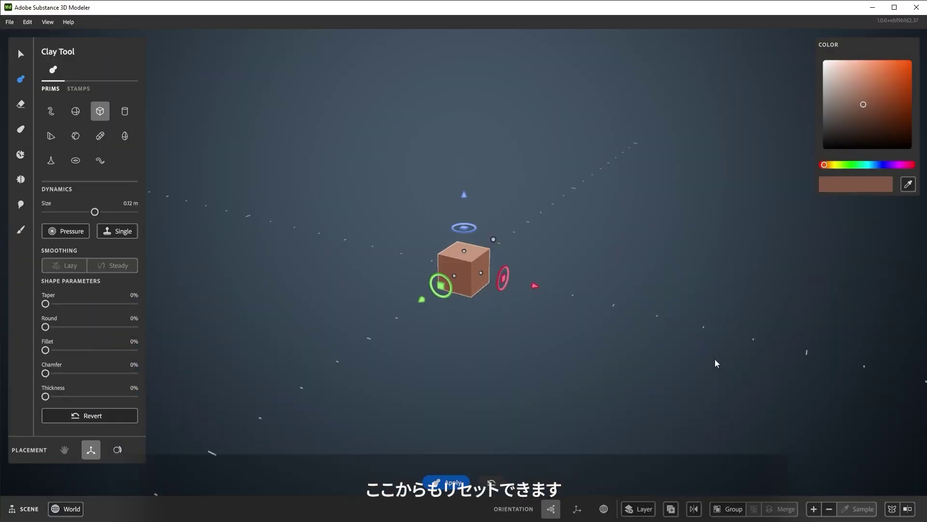
Stretch the cube in width and height into a slab and scale it uniformly to a size of 0.25 m.
left_click_drag(481, 277, 519, 285)
left_click_drag(463, 248, 493, 198)
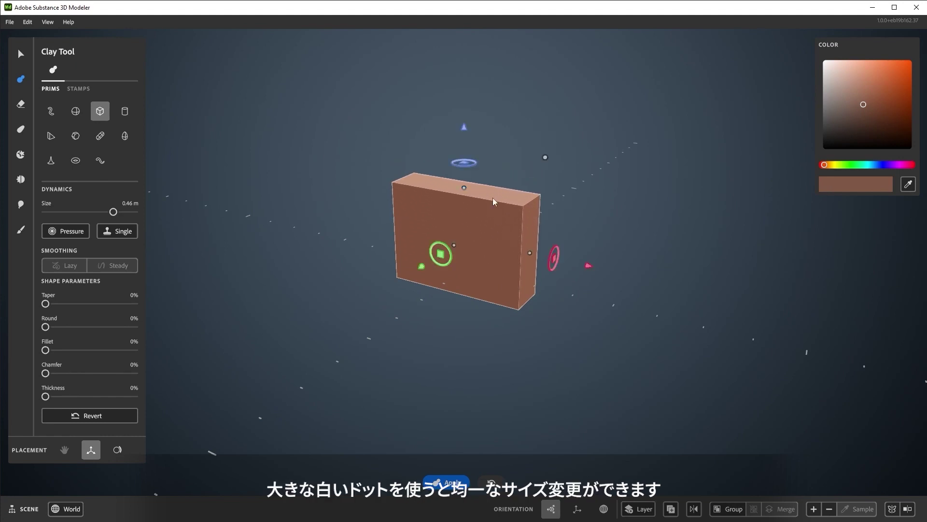
left_click_drag(545, 159, 510, 195)
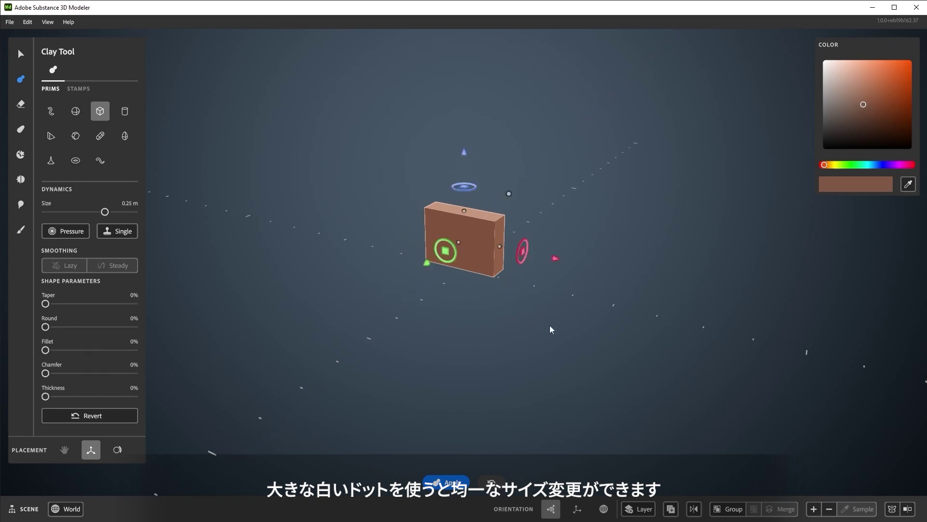
Set the slab's shape parameters to Taper 55%, Round 55% and Fillet 69%.
left_click_drag(45, 303, 94, 303)
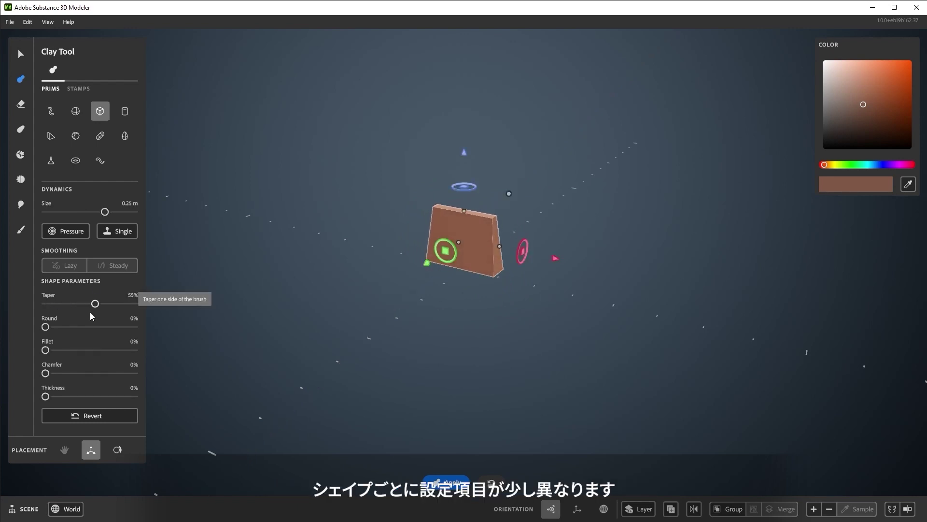
left_click_drag(46, 326, 95, 326)
left_click_drag(45, 350, 106, 350)
Flip the clay shape along its vertical axis and rotate it in 90-degree steps around its gizmo axes.
scroll(448, 279, "up", 5)
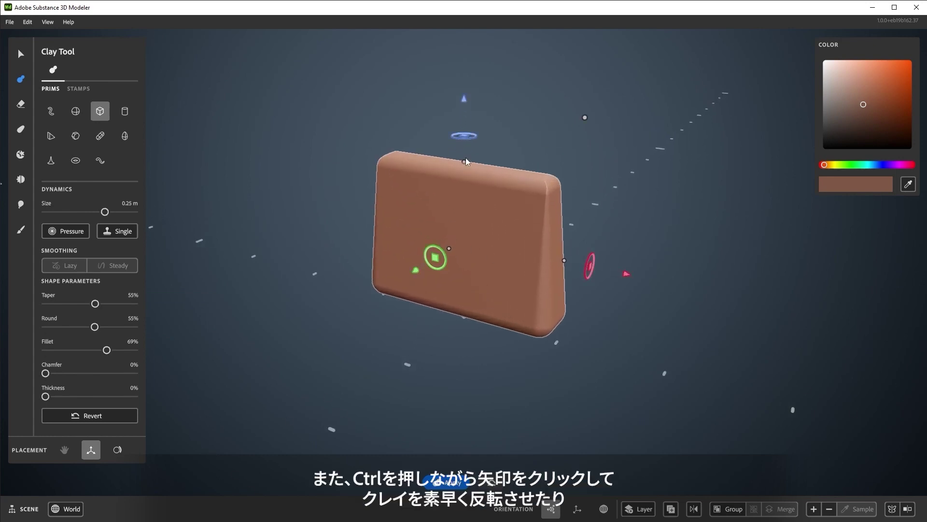
left_click(466, 100, "ctrl")
left_click(466, 100, "ctrl")
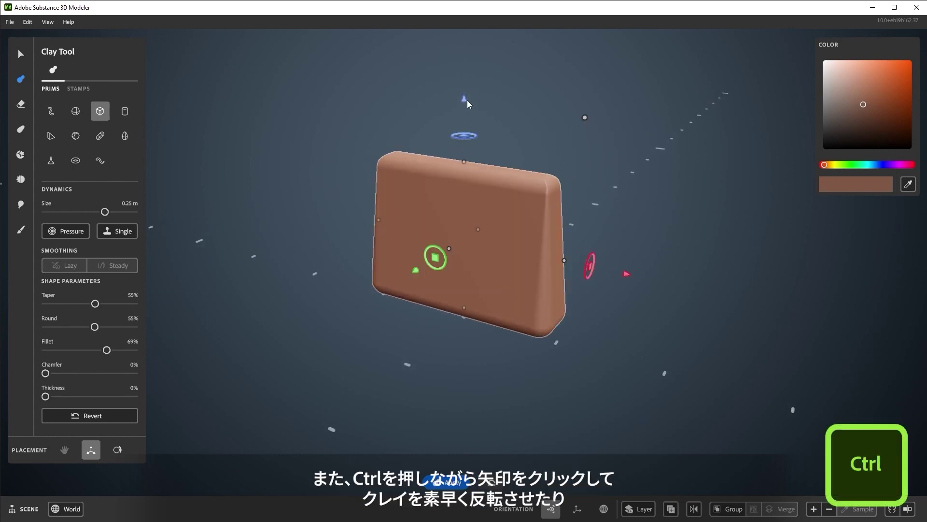
left_click(589, 277, "ctrl")
left_click(589, 277, "ctrl")
left_click(589, 277, "ctrl")
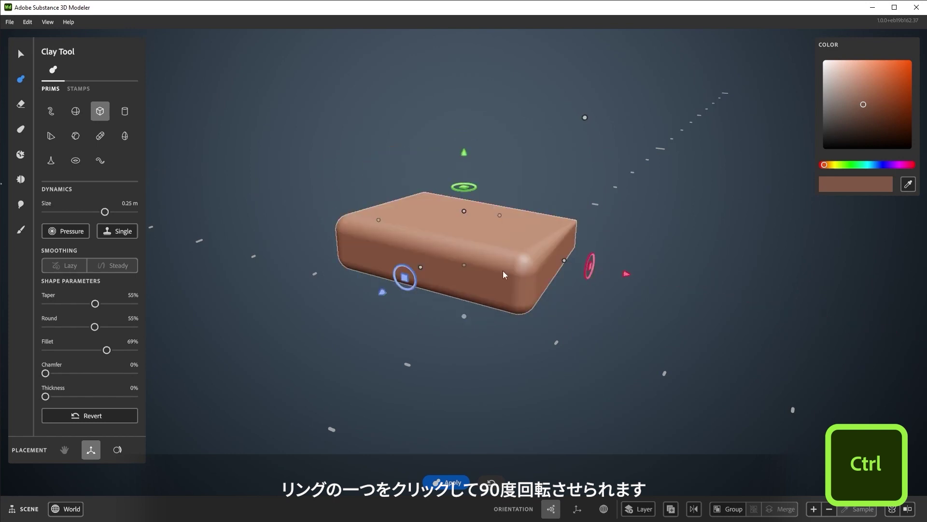
left_click(405, 277, "ctrl")
left_click(511, 245, "ctrl")
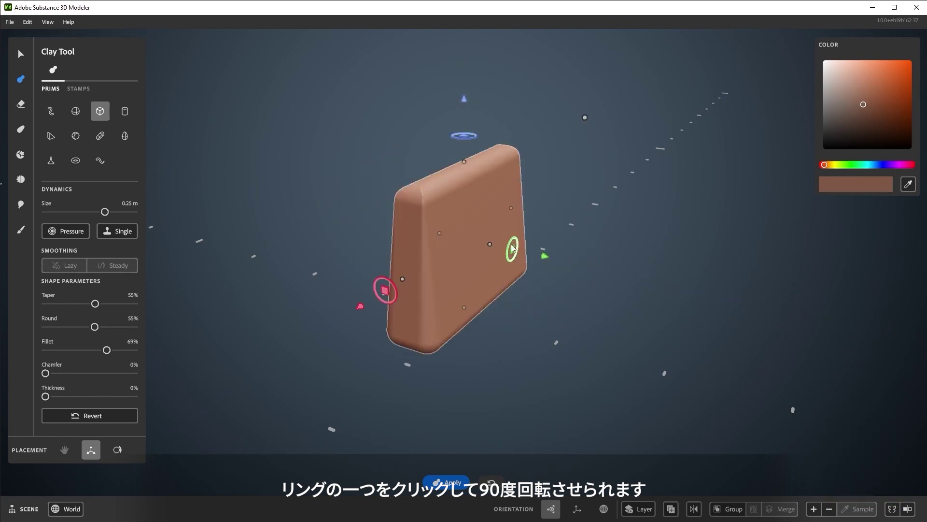
Switch the tapered shape between the cylinder, cube and polygon primitives to compare their shared parameters, ending on the cube.
left_click(124, 111)
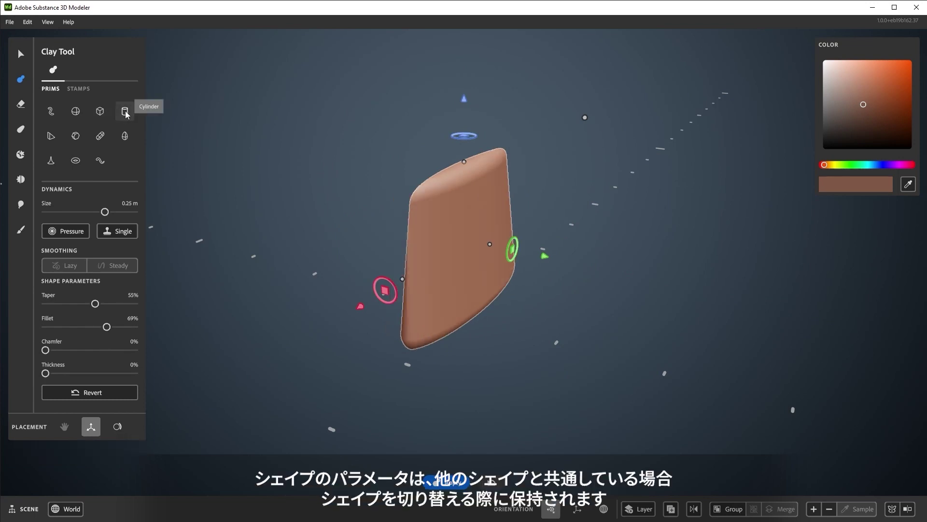
left_click(100, 111)
left_click(125, 111)
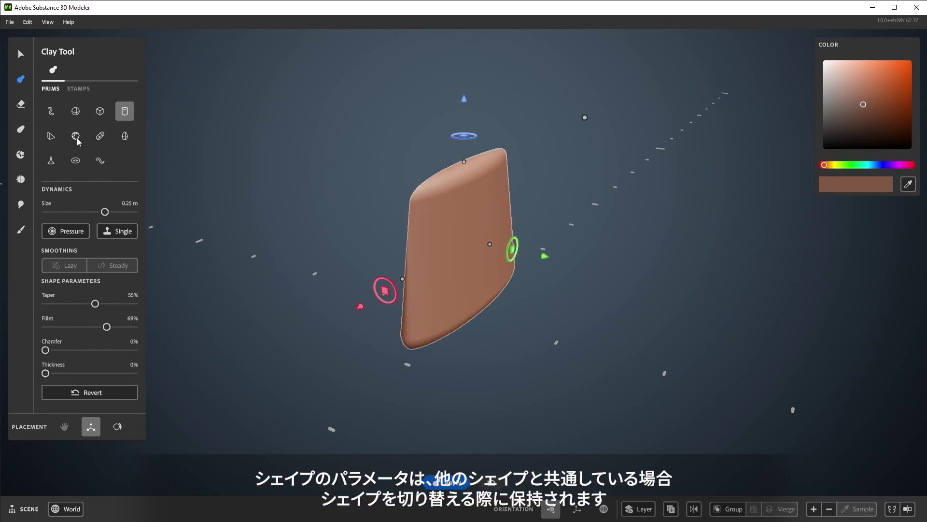
left_click(76, 136)
left_click(103, 115)
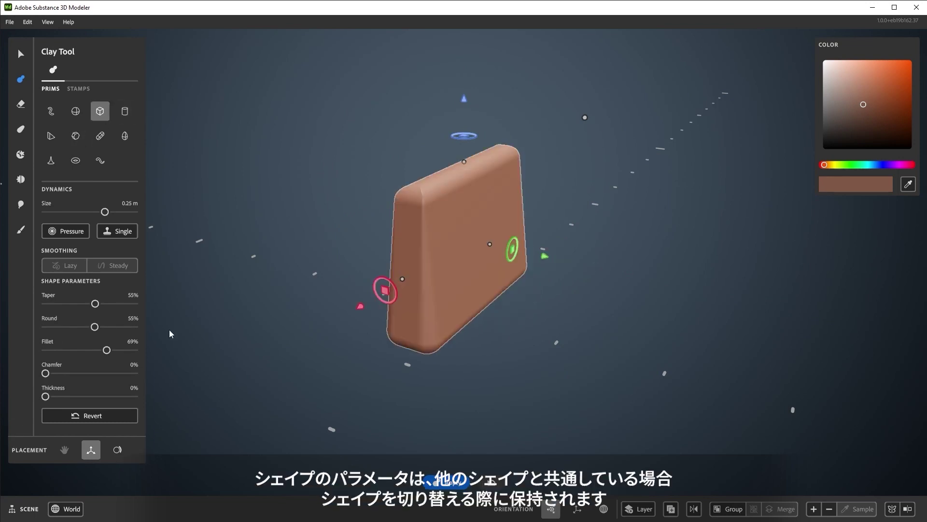
Revert all of the cube's shape parameters to 0% and restore the default cube with a size of 0.12 m.
left_click(100, 416)
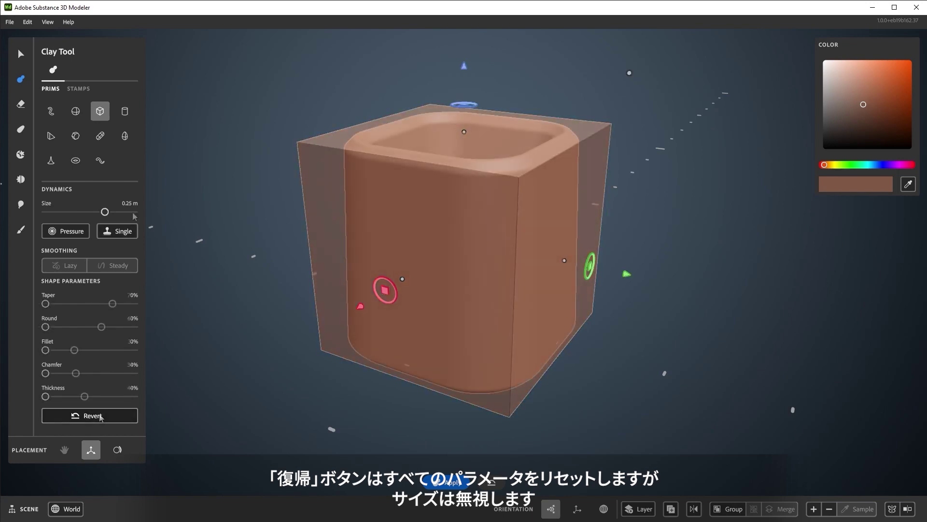
left_click(101, 115)
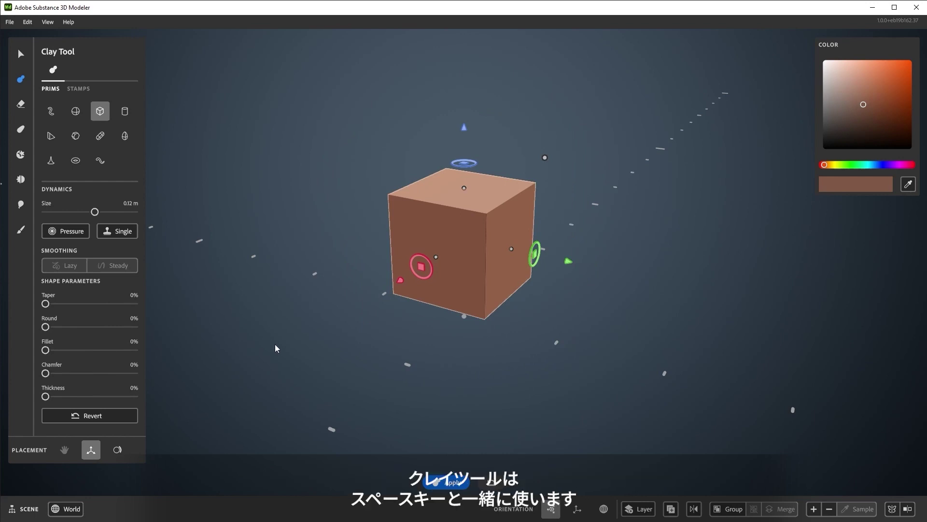
Apply clay cubes along the vertical axis to form a tall column, and add a separate cube beside it.
key("space")
left_click_drag(465, 127, 425, 162)
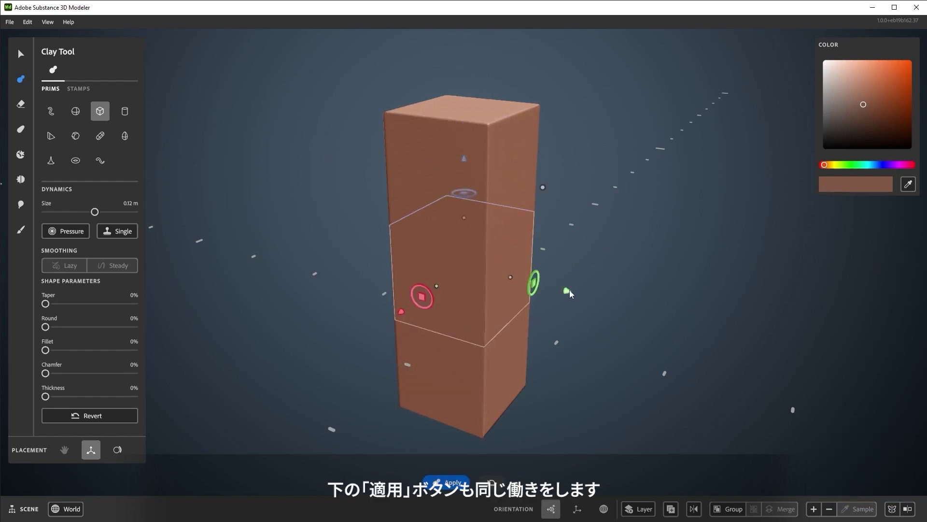
left_click_drag(570, 290, 695, 312)
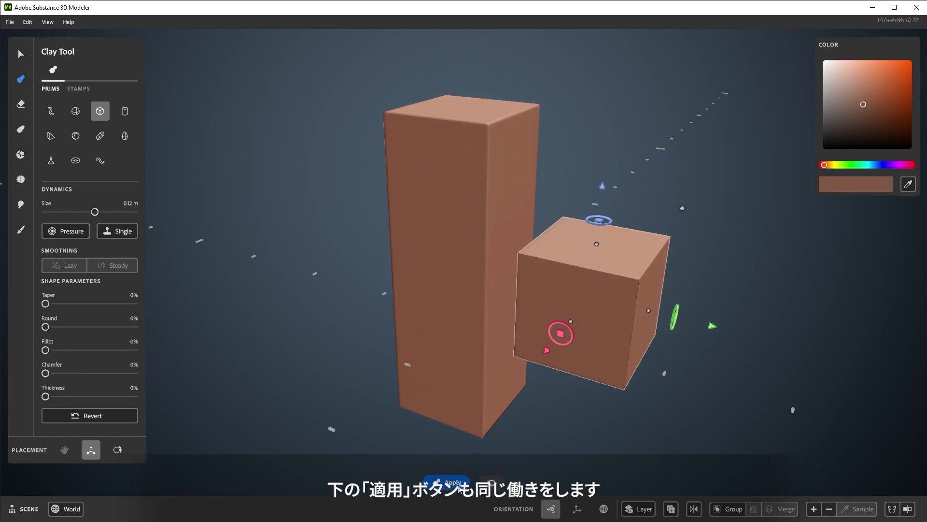
left_click(713, 326)
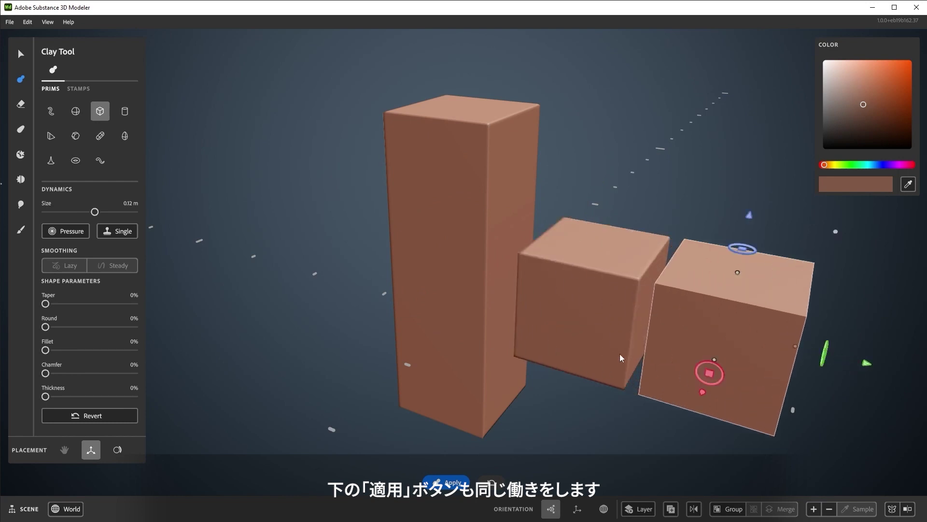
Move the Erase tool's cube across to overlap the tall column and switch back to the Clay tool.
left_click(21, 104)
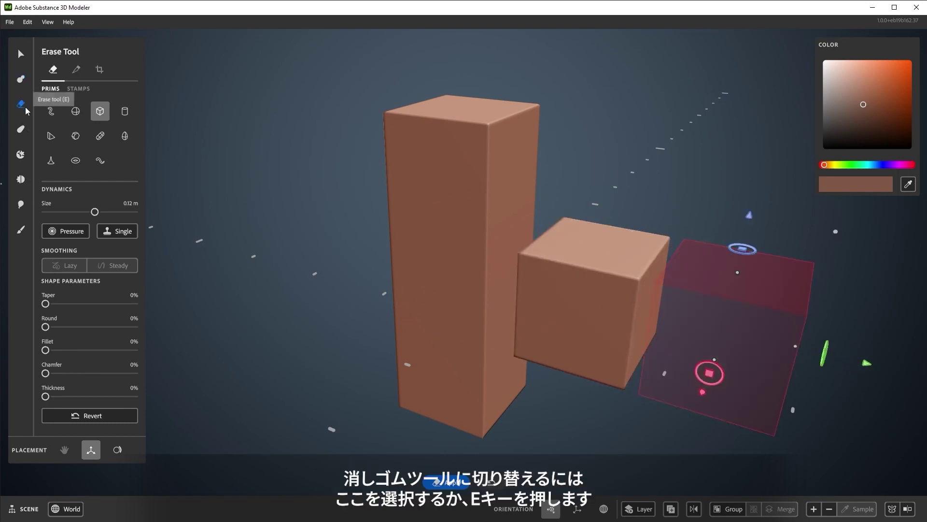
key("e")
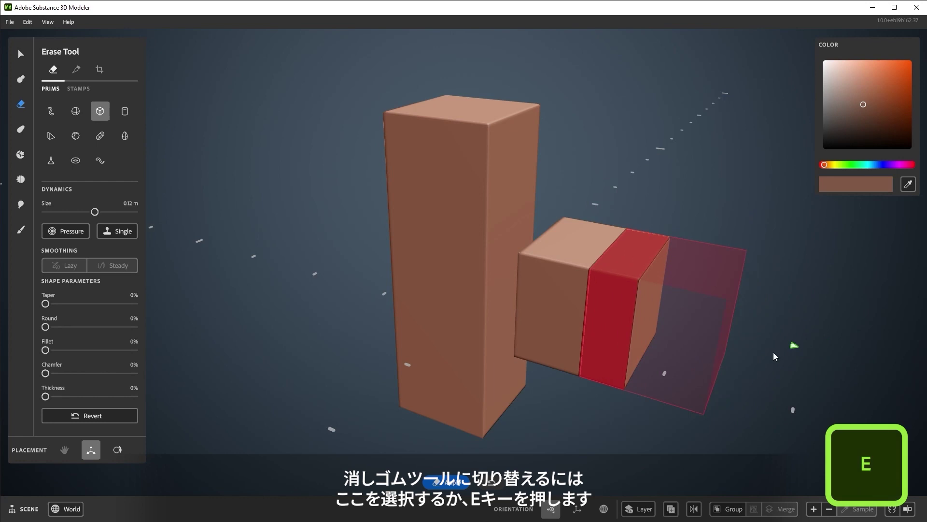
key("c")
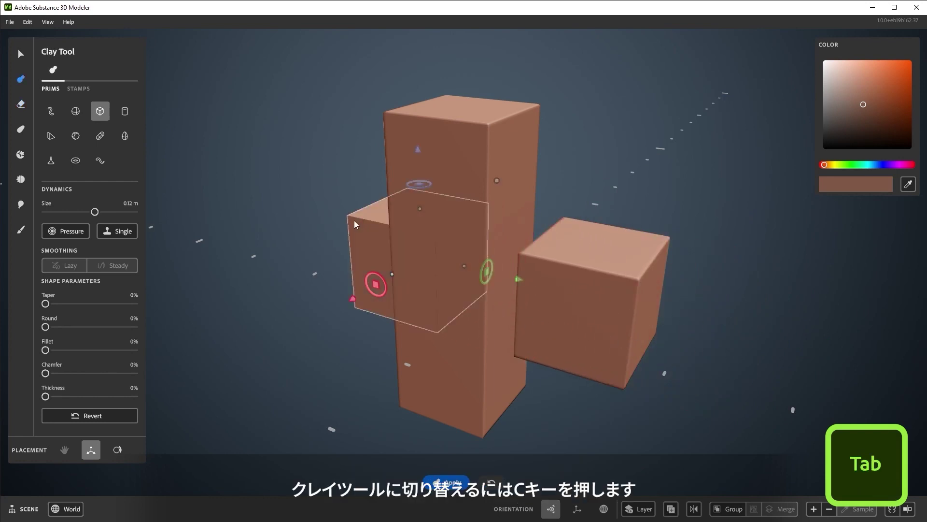
Toggle repeatedly between the Clay and Erase tools, ending on the Erase tool.
key("Tab")
key("Tab")
key("Tab")
key("Tab")
key("Tab")
key("Tab")
key("Tab")
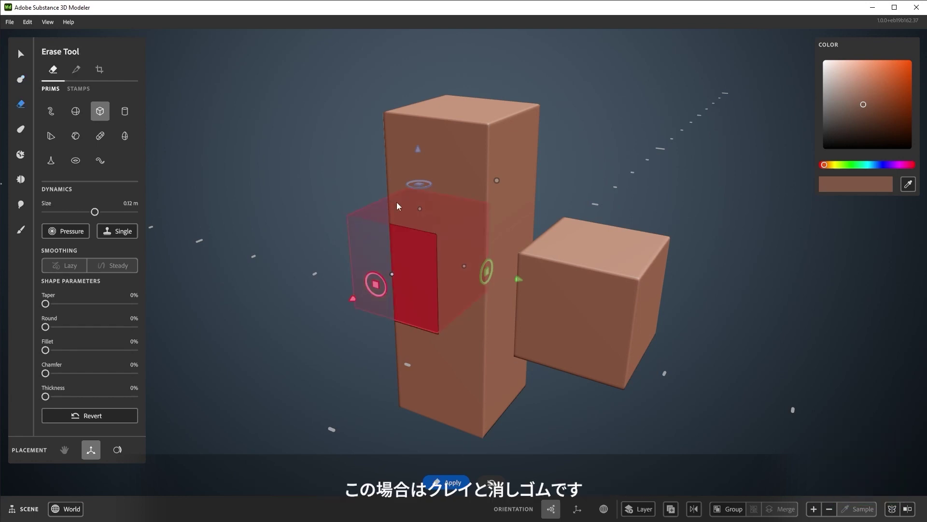
key("Tab")
key("Tab")
key("Tab")
key("Tab")
Move the erase cube horizontally so that it only partly overlaps the side of the tall column.
mouse_move(425, 226)
left_mouse_down("alt")
mouse_move(480, 235)
mouse_move(507, 281)
left_mouse_up("alt")
mouse_move(418, 182)
left_mouse_down()
mouse_move(381, 303)
mouse_move(370, 290)
left_mouse_up()
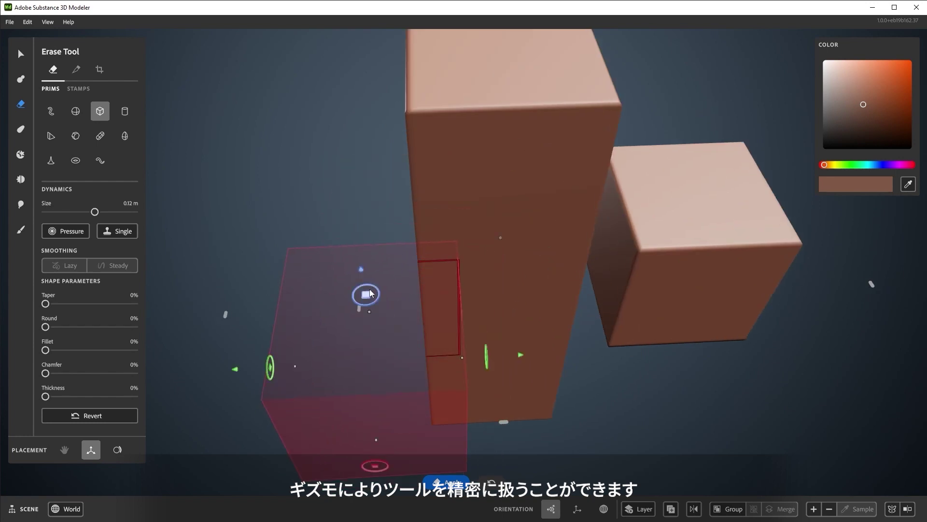
Raise and tilt the erase cube, and sweep it across the column's top to cut a slanted face.
left_click_drag(511, 270, 465, 218, "alt")
mouse_move(373, 254)
left_mouse_down()
mouse_move(364, 107)
mouse_move(391, 400)
mouse_move(377, 64)
left_mouse_up()
mouse_move(449, 198)
left_mouse_down()
mouse_move(393, 219)
mouse_move(445, 167)
left_mouse_up()
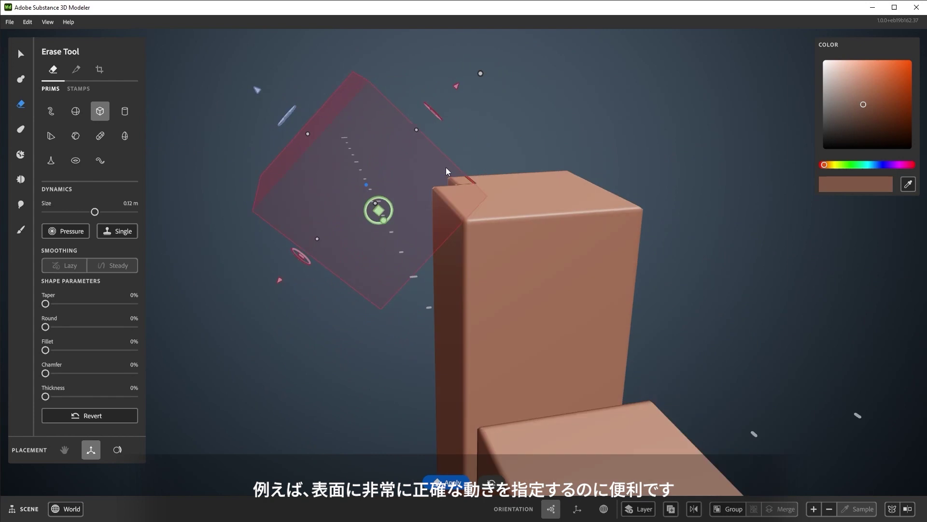
left_click_drag(383, 207, 536, 188, "alt")
left_click_drag(540, 147, 802, 170)
left_click_drag(560, 260, 606, 265, "alt")
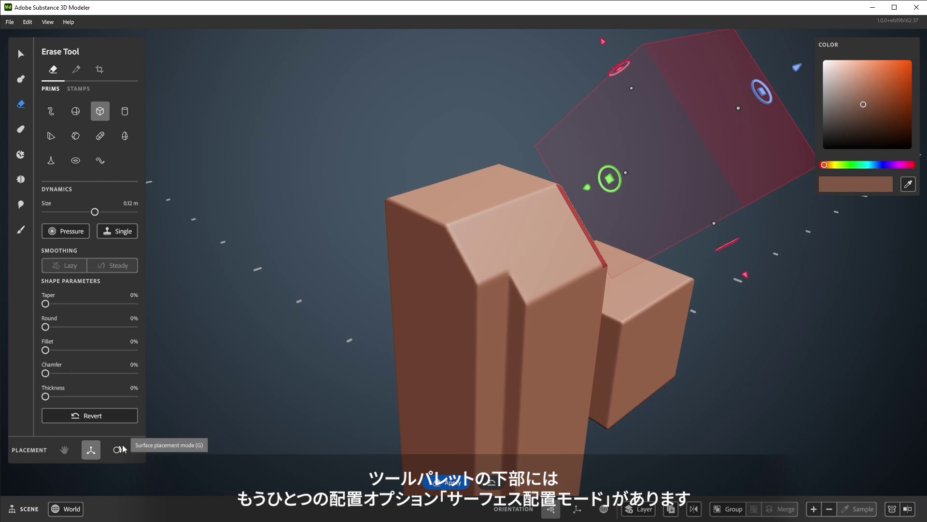
Switch to a Clay sphere in surface placement mode and paint a winding stroke down the column at size 4.11 cm.
left_click(77, 112)
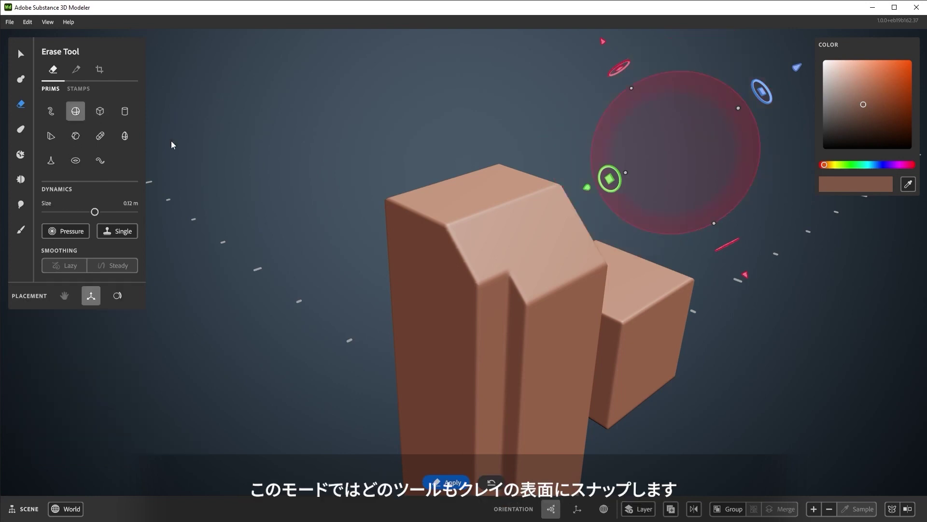
left_click(20, 78)
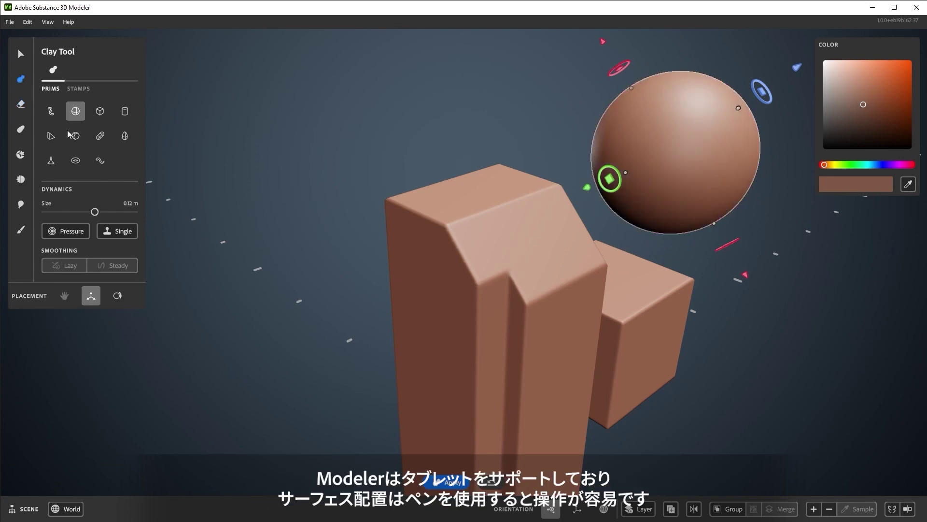
left_click(119, 295)
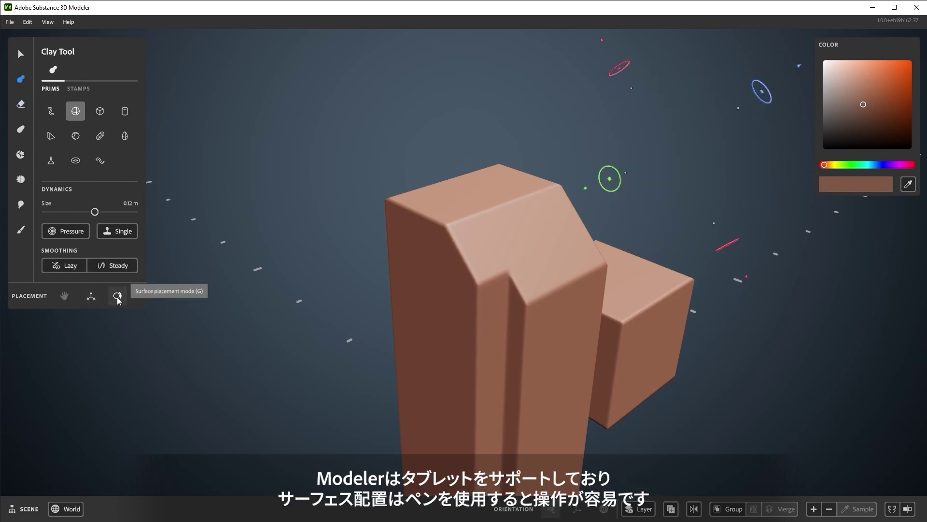
mouse_move(534, 244)
left_mouse_down("ctrl")
mouse_move(500, 245)
mouse_move(553, 253)
mouse_move(610, 238)
mouse_move(529, 233)
left_mouse_up("ctrl")
mouse_move(555, 222)
left_mouse_down()
mouse_move(487, 212)
mouse_move(472, 420)
left_mouse_up()
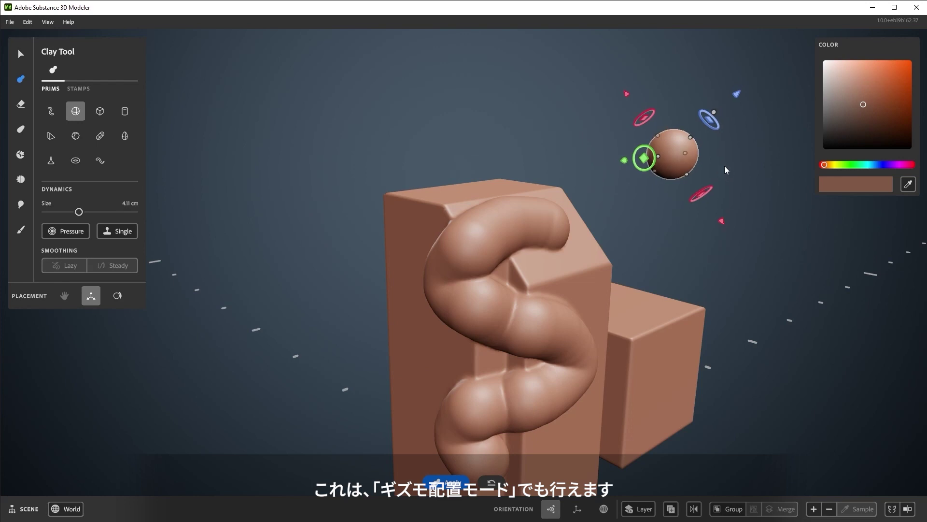
Enlarge the clay sphere to 8.89 cm and move it over the upper end of the winding stroke.
left_click_drag(725, 166, 840, 195)
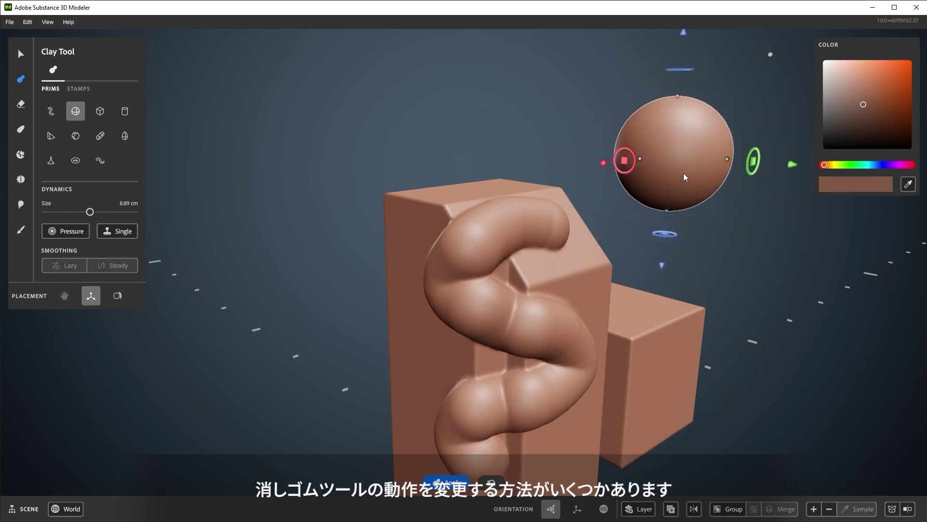
left_click_drag(684, 177, 679, 166, "alt")
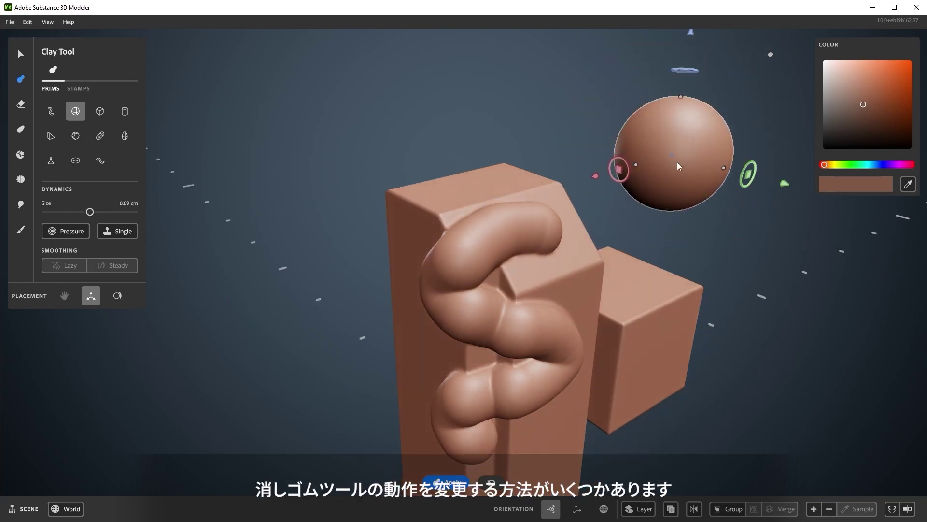
scroll(679, 155, "down", 1)
left_click_drag(743, 178, 611, 211)
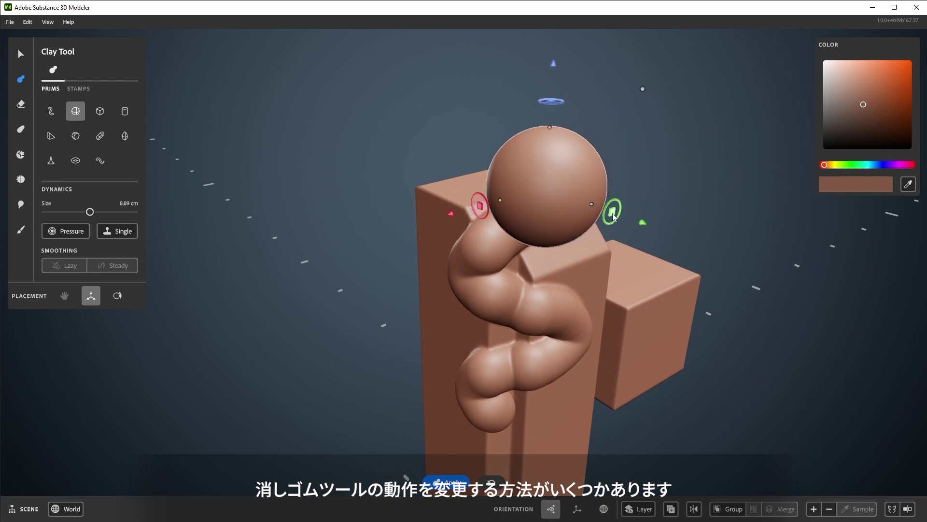
Turn on Single application, lower the sphere, and use the Erase tool to scoop hollows out of the winding stroke.
left_click(116, 234)
mouse_move(552, 65)
left_mouse_down()
mouse_move(546, 239)
mouse_move(550, 88)
left_mouse_up()
key("e")
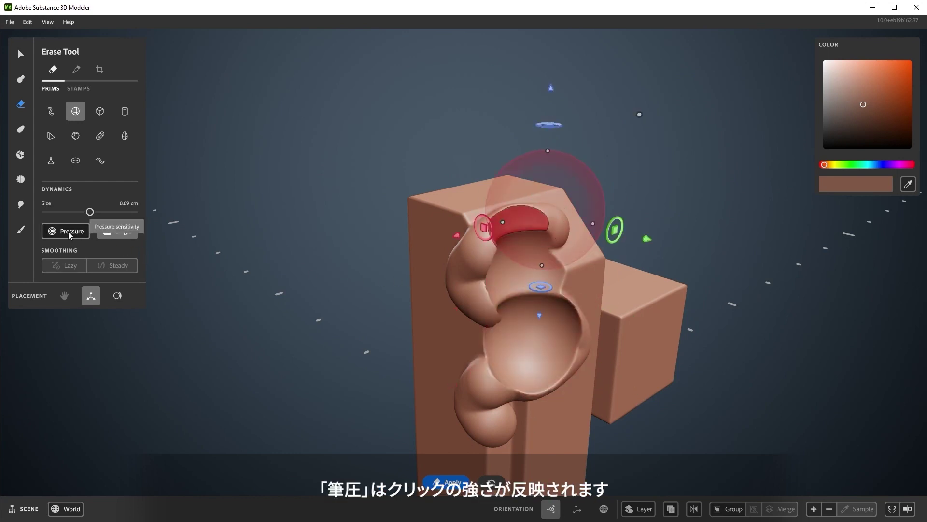
Paint winding clay strokes of size 3.37 cm along the column in surface placement, trying Lazy and then Steady smoothing.
left_click(118, 296)
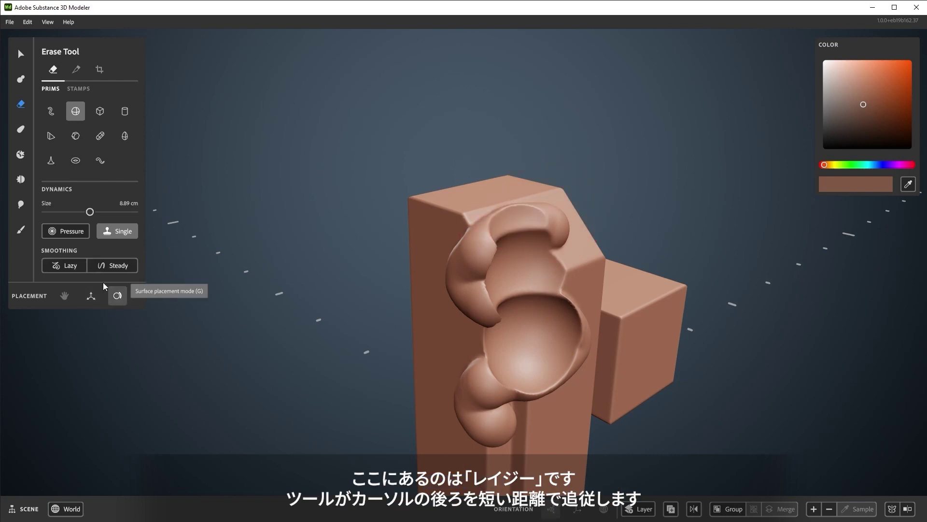
left_click(68, 265)
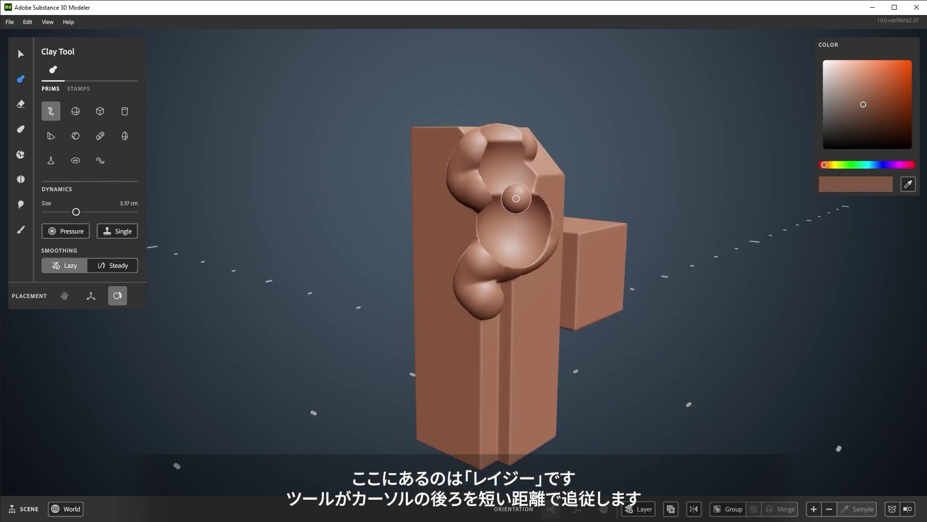
mouse_move(502, 191)
left_mouse_down()
mouse_move(447, 249)
mouse_move(546, 330)
mouse_move(488, 428)
mouse_move(442, 298)
mouse_move(512, 212)
mouse_move(464, 149)
left_mouse_up()
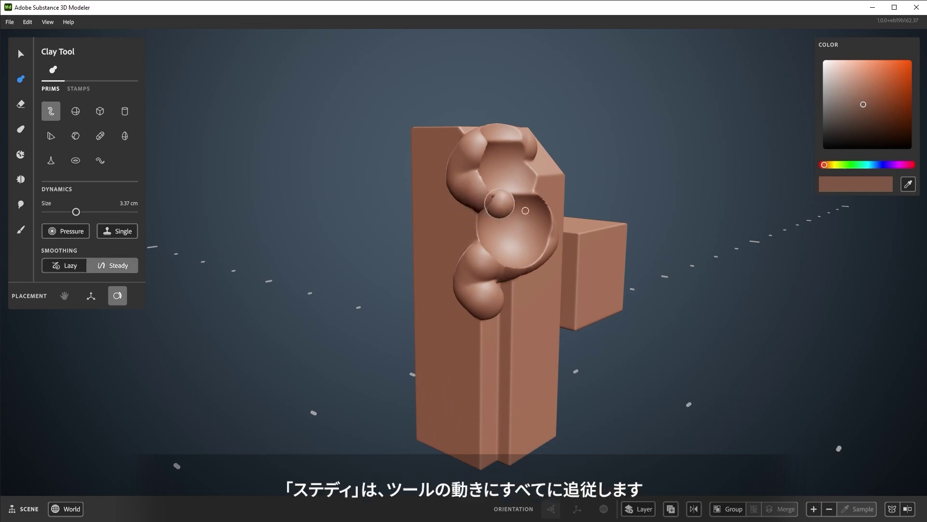
mouse_move(525, 210)
left_mouse_down()
mouse_move(518, 234)
mouse_move(488, 227)
mouse_move(459, 193)
mouse_move(536, 446)
mouse_move(451, 333)
mouse_move(476, 223)
mouse_move(515, 327)
left_mouse_up()
Toggle repeatedly between gizmo and surface placement modes for the Clay tool.
key("g")
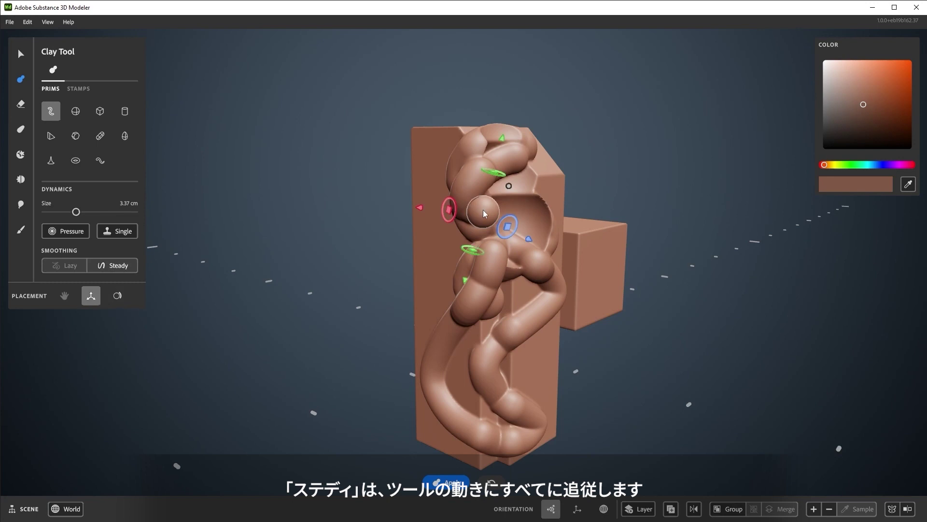
key("g")
key("g")
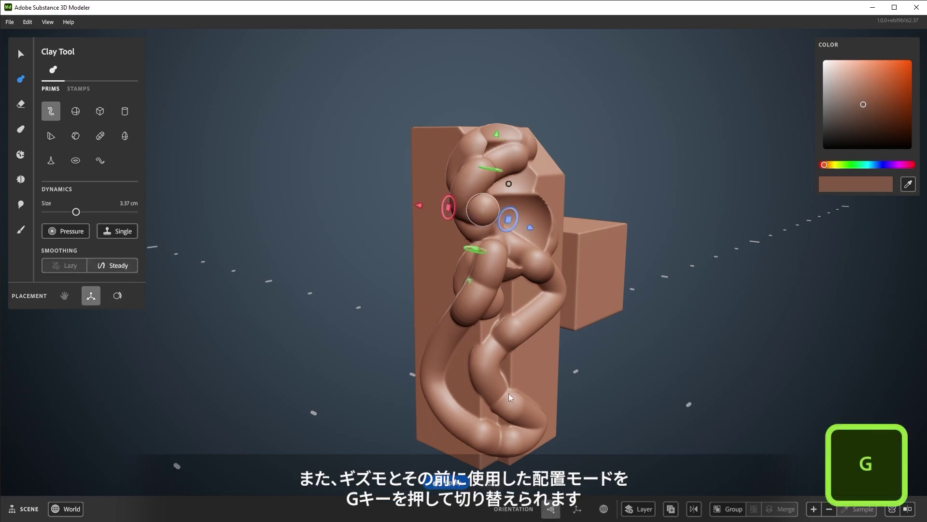
key("g")
key("g")
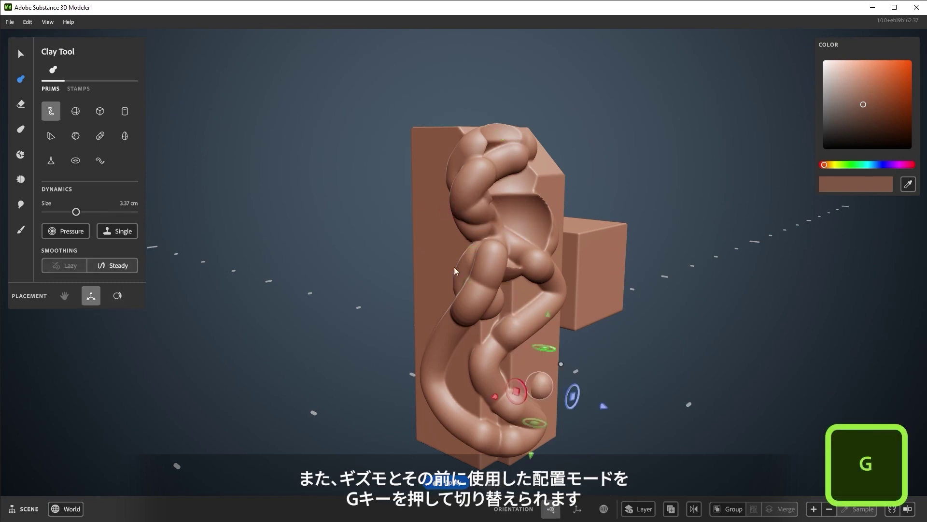
key("g")
key("g")
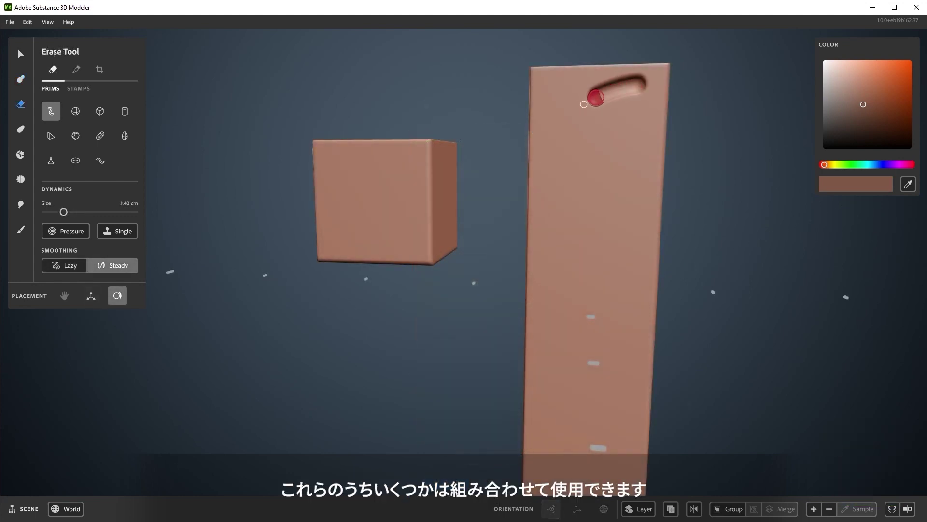
Carve a wavy groove down the column's flat face with the Erase tool at size 1.40 cm and Steady smoothing.
left_click_drag(632, 155, 603, 189)
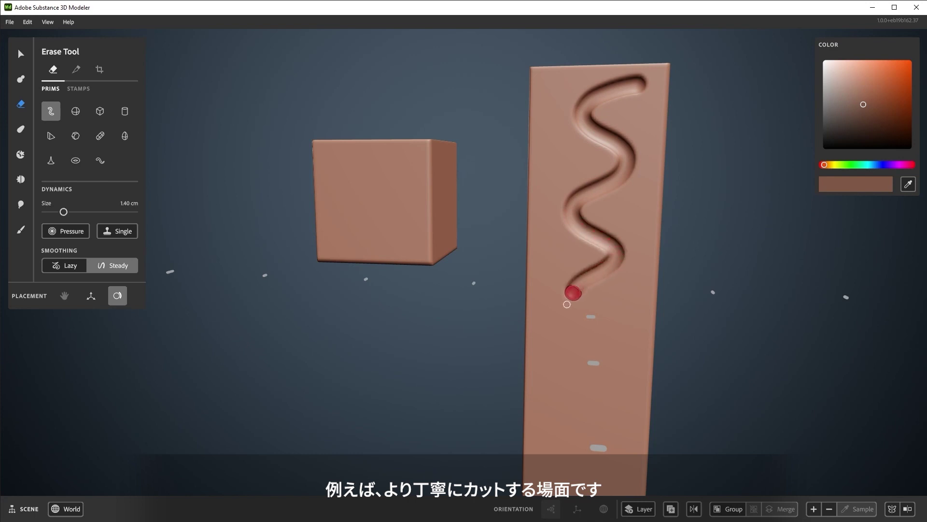
left_click_drag(609, 331, 623, 353)
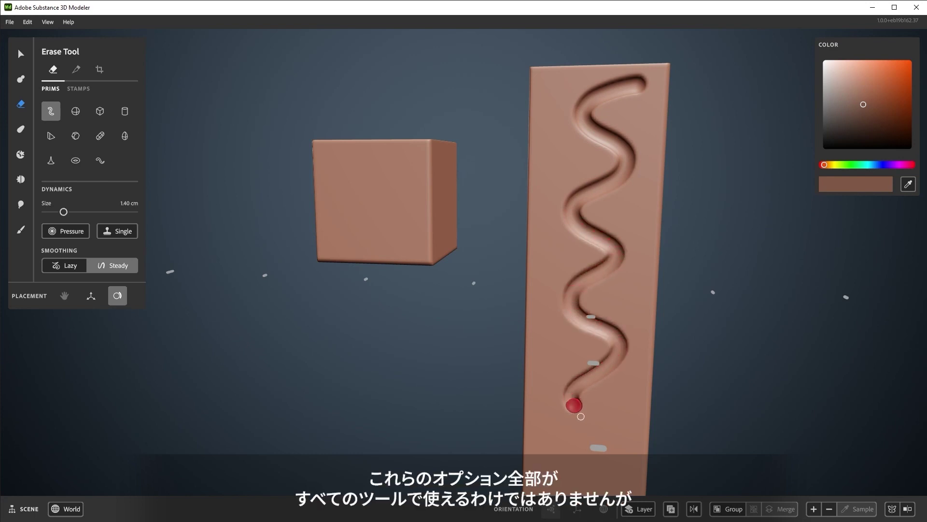
mouse_move(600, 463)
left_mouse_down()
mouse_move(569, 478)
mouse_move(593, 459)
left_mouse_up()
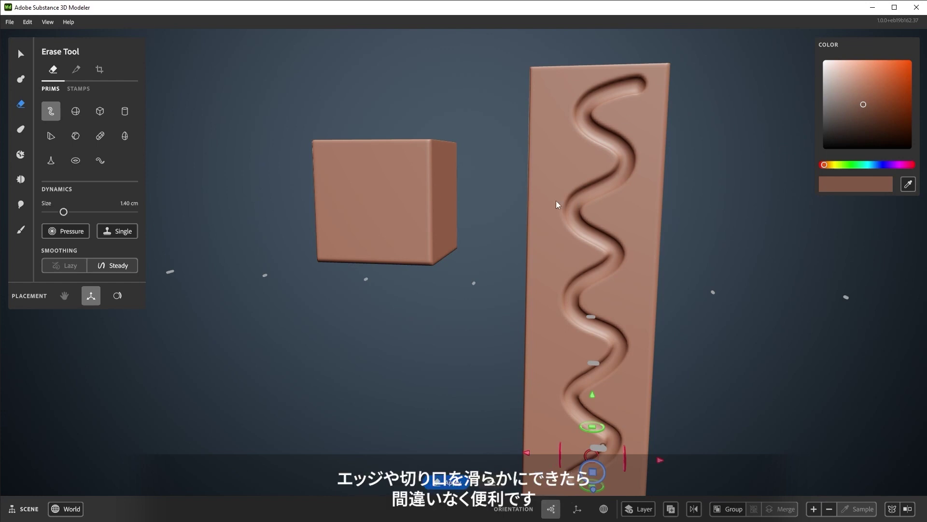
Temporarily use the Smooth tool to soften the clay around the upper part of the carved groove.
left_click_drag(601, 218, 608, 233, "alt")
middle_click_drag(608, 232, 532, 204, "alt")
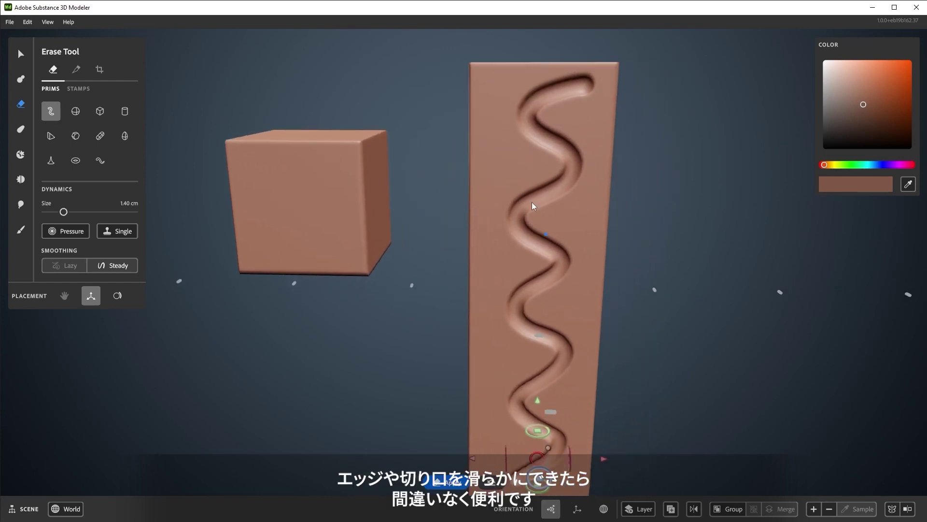
right_click_drag(538, 214, 539, 222, "alt")
key("shift")
mouse_move(565, 137)
left_mouse_down("shift")
mouse_move(555, 96)
mouse_move(529, 460)
mouse_move(544, 74)
left_mouse_up("shift")
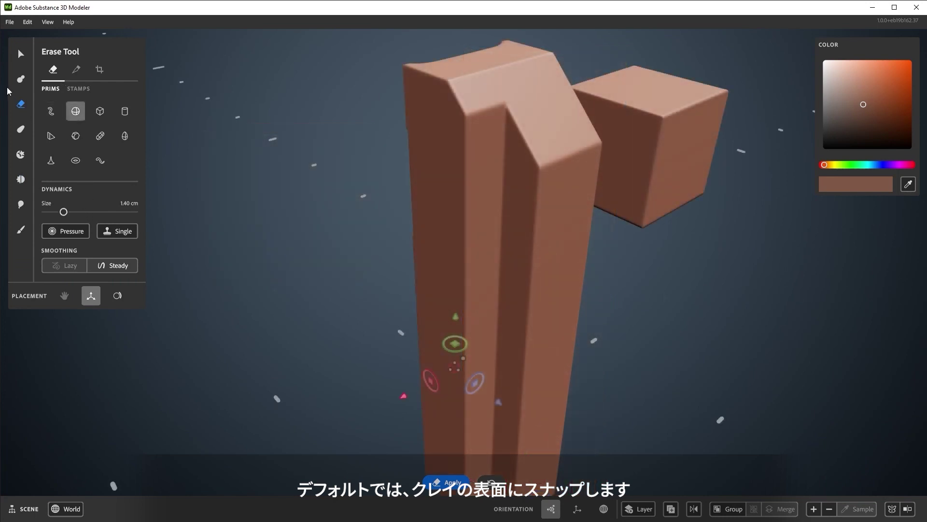
Paint 1.40 cm Clay strokes on the column in surface placement, blending them in with temporary smoothing.
key("c")
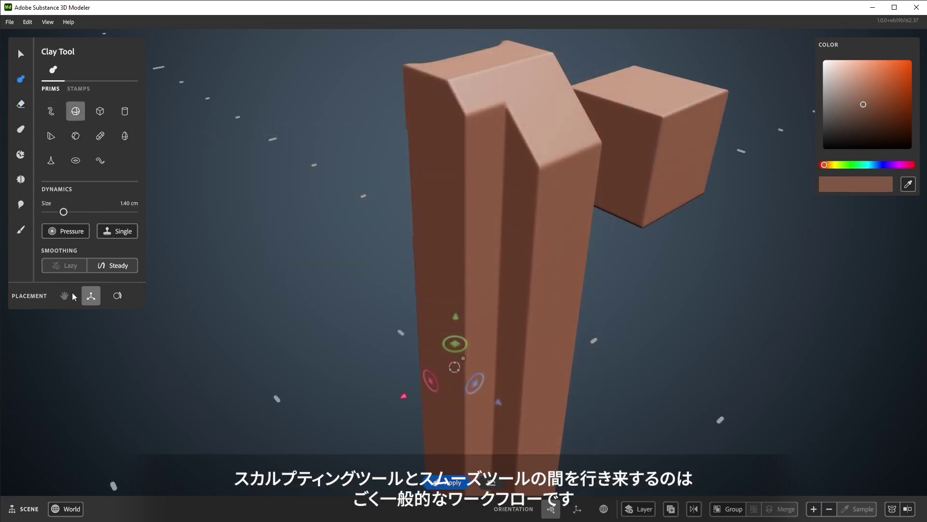
left_click(117, 295)
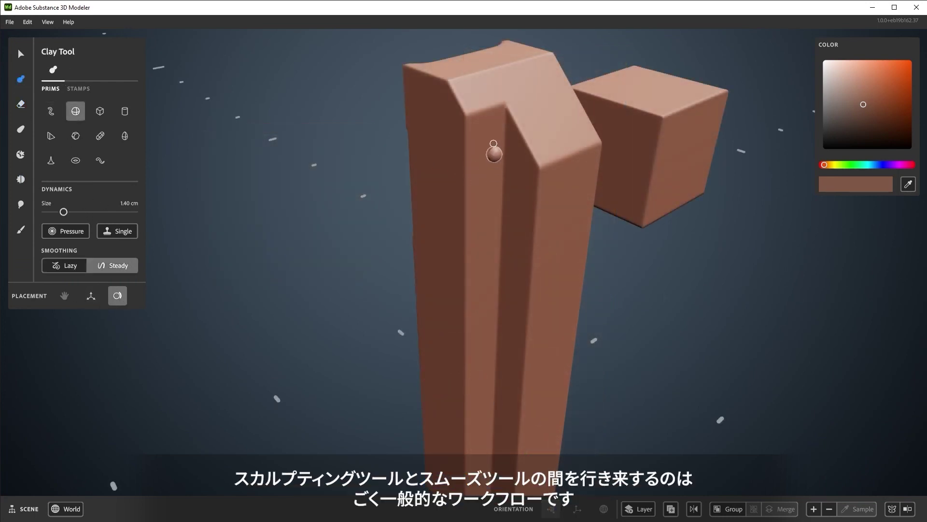
mouse_move(497, 228)
left_mouse_down("shift")
mouse_move(497, 280)
mouse_move(522, 207)
mouse_move(477, 261)
mouse_move(483, 280)
left_mouse_up("shift")
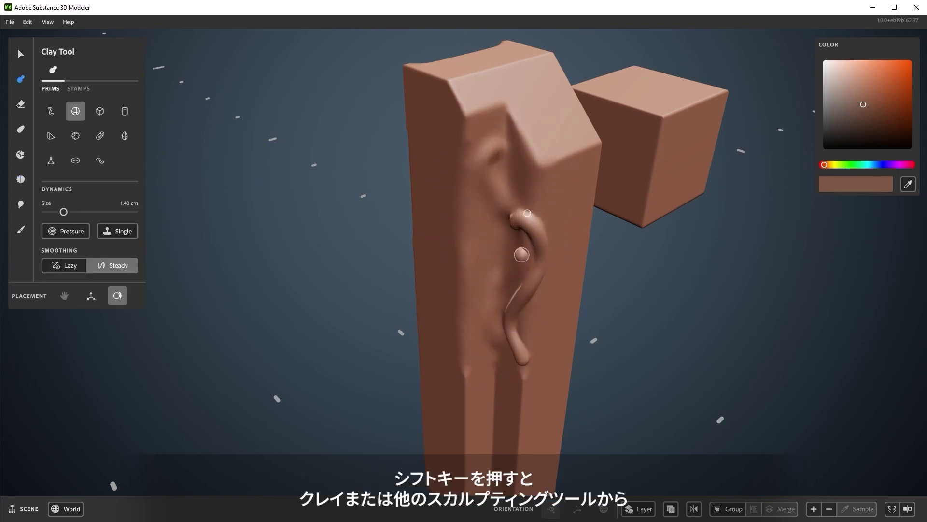
mouse_move(527, 213)
left_mouse_down("shift")
mouse_move(524, 294)
mouse_move(517, 224)
mouse_move(501, 325)
mouse_move(501, 278)
left_mouse_up("shift")
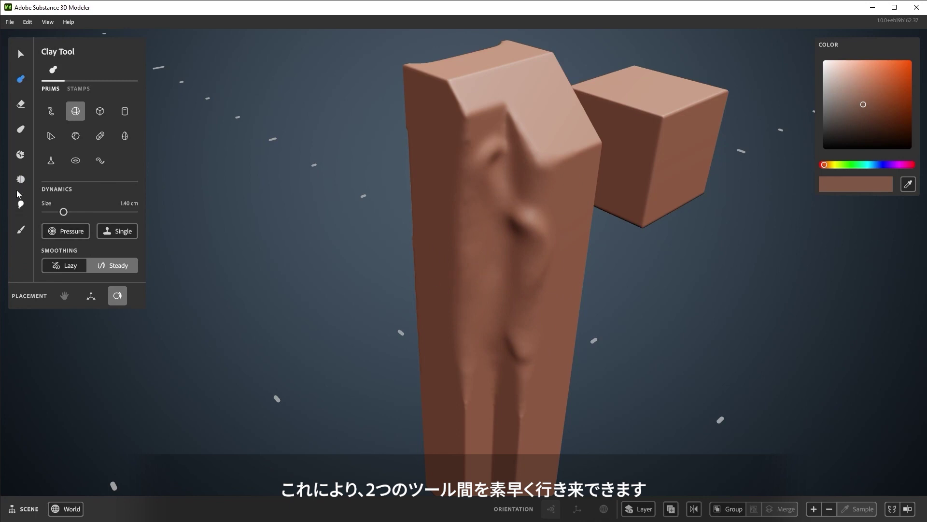
Switch to the Smooth tool and select its middle smoothing mode.
left_click(20, 179)
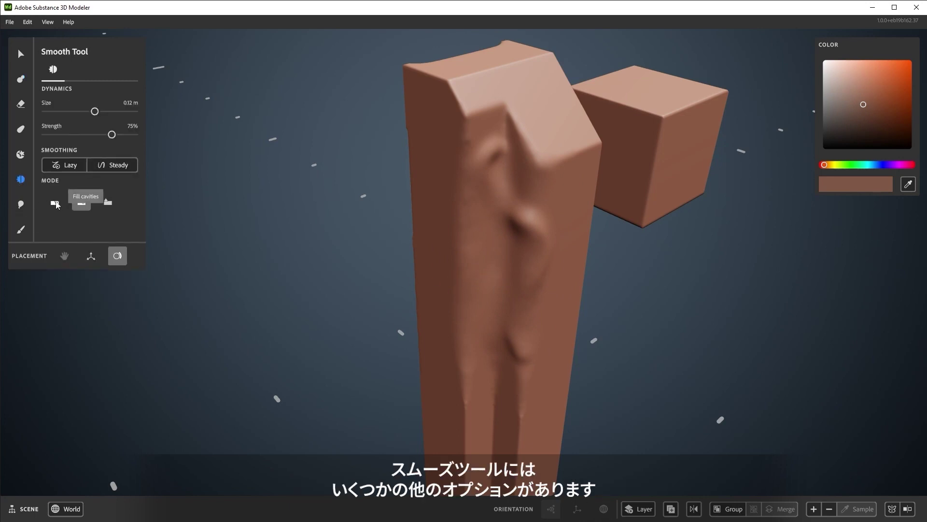
left_click(81, 205)
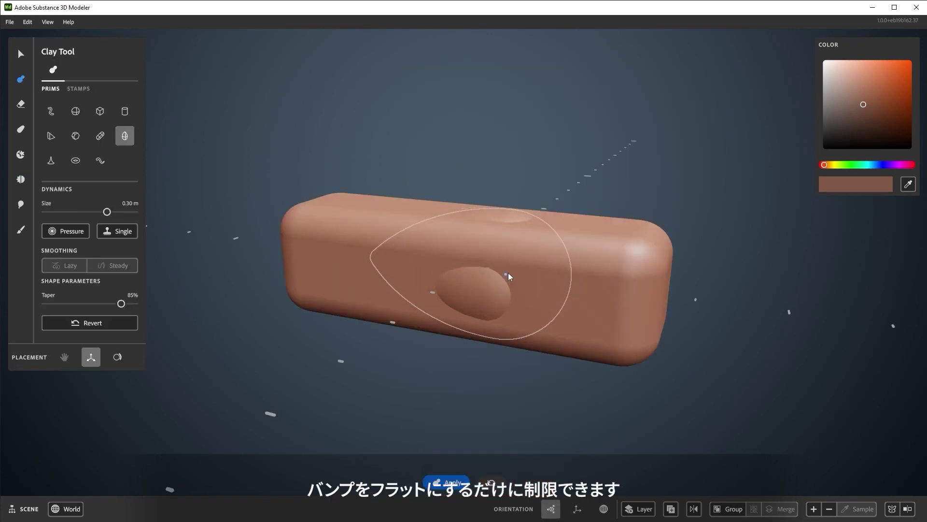
Stretch the tapered clay egg along the rounded block, scale it to 0.24 m, and raise it onto the block's top.
left_click_drag(508, 273, 549, 271)
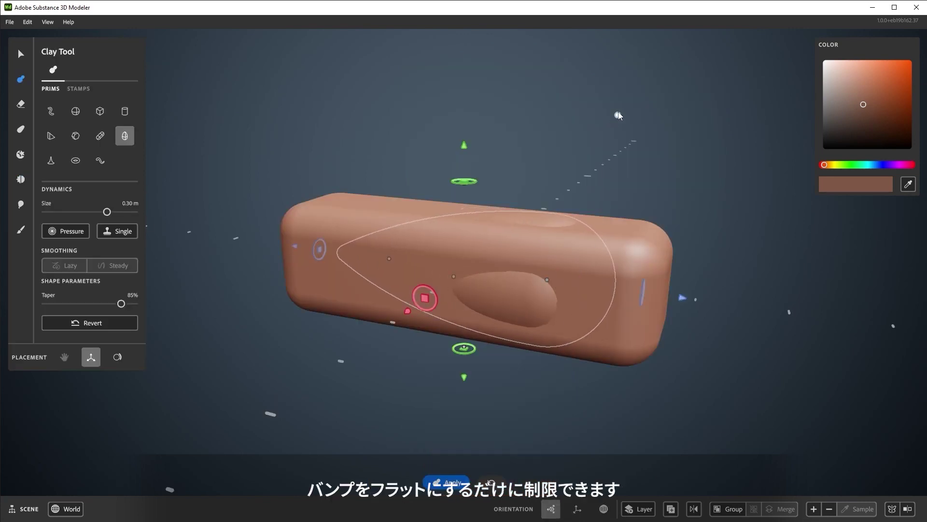
left_click_drag(618, 114, 588, 141)
left_click_drag(465, 158, 475, 98)
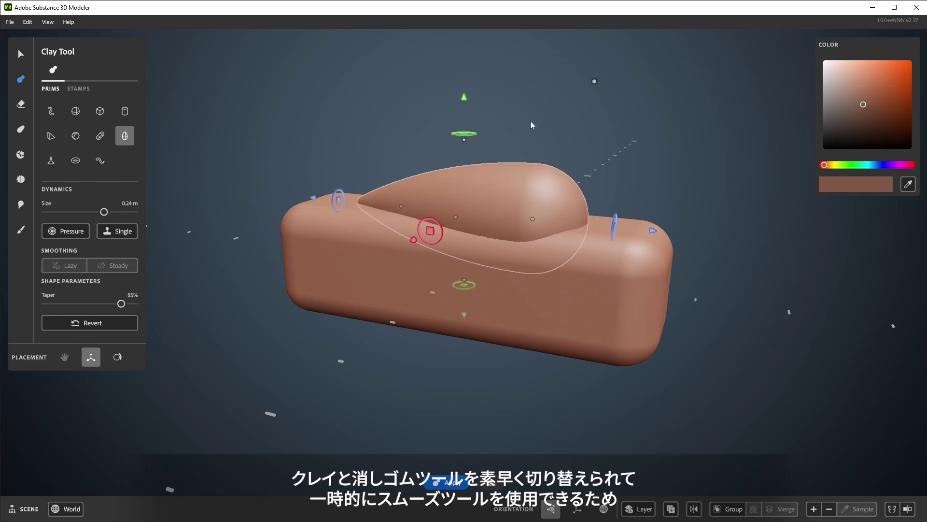
Smooth the seam where the tapered egg form meets the top of the rounded block.
left_click_drag(531, 122, 622, 223, "alt")
scroll(623, 223, "up", 3)
mouse_move(624, 309)
left_mouse_down("shift")
mouse_move(556, 297)
mouse_move(373, 224)
mouse_move(318, 298)
left_mouse_up("shift")
key("shift")
mouse_move(280, 260)
left_mouse_down("shift")
mouse_move(634, 209)
mouse_move(606, 308)
left_mouse_up("shift")
mouse_move(642, 278)
left_mouse_down("shift")
mouse_move(656, 267)
mouse_move(637, 203)
left_mouse_up("shift")
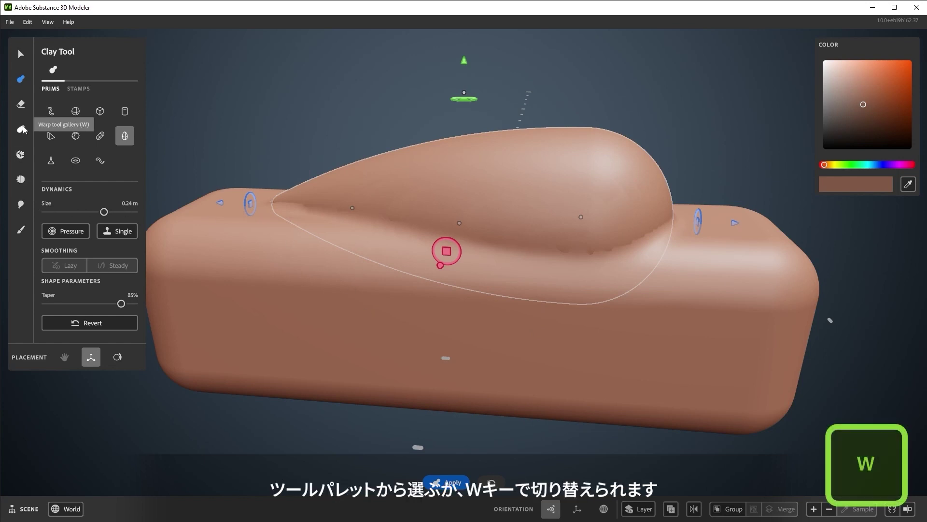
Switch to the Warp tool, try pulling the clay block out of shape, and undo the warp.
key("w")
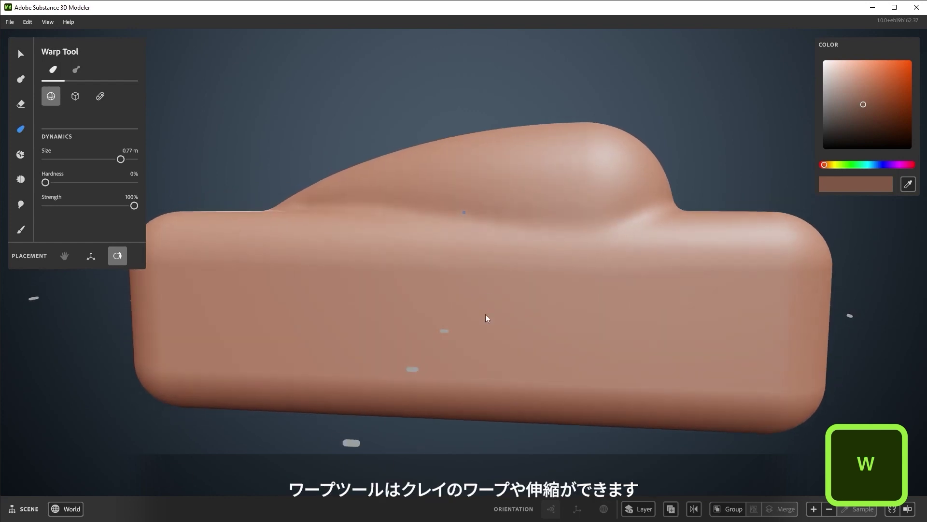
scroll(486, 318, "down", 5)
mouse_move(430, 234)
left_mouse_down()
mouse_move(412, 230)
mouse_move(446, 250)
mouse_move(399, 220)
left_mouse_up()
key("ctrl+z")
Set the Warp tool to 1.22 m size and 14% strength, and try pulling the block sideways.
right_click_drag(466, 235, 379, 268, "ctrl")
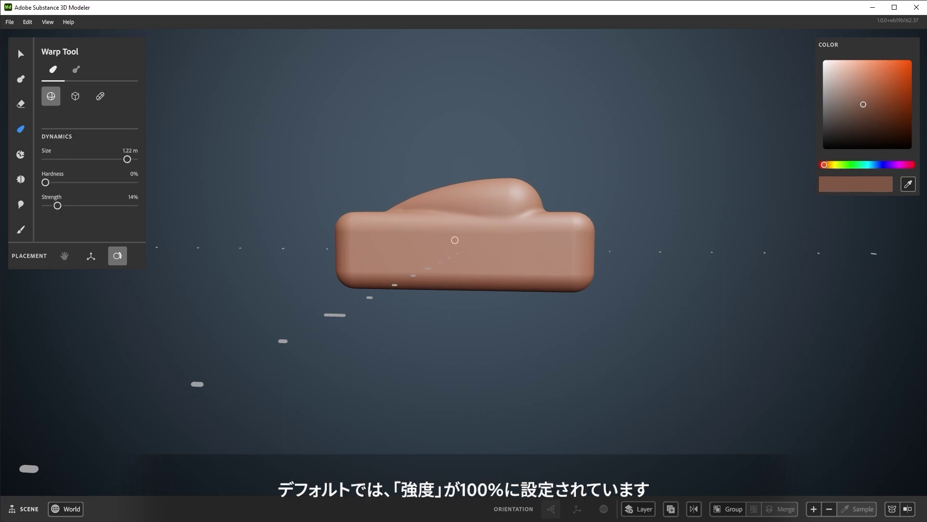
left_click_drag(455, 240, 286, 241)
mouse_move(557, 277)
left_mouse_down()
mouse_move(463, 246)
mouse_move(333, 266)
mouse_move(250, 221)
mouse_move(308, 216)
mouse_move(531, 244)
mouse_move(603, 342)
mouse_move(538, 267)
mouse_move(278, 254)
left_mouse_up()
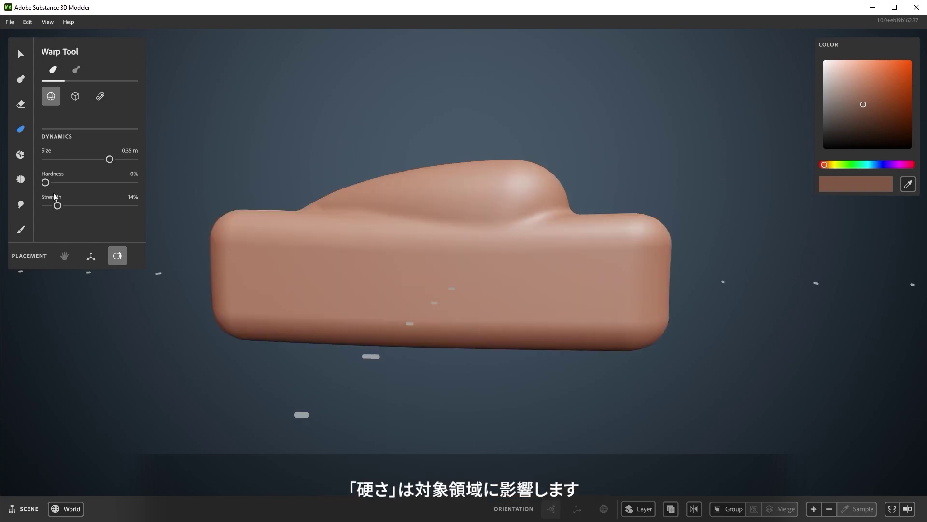
Set the Warp tool's hardness to 74%, try pulling the side of the clay block, and undo the warp.
middle_click_drag(371, 228, 460, 257, "alt")
left_click_drag(460, 257, 443, 285, "alt")
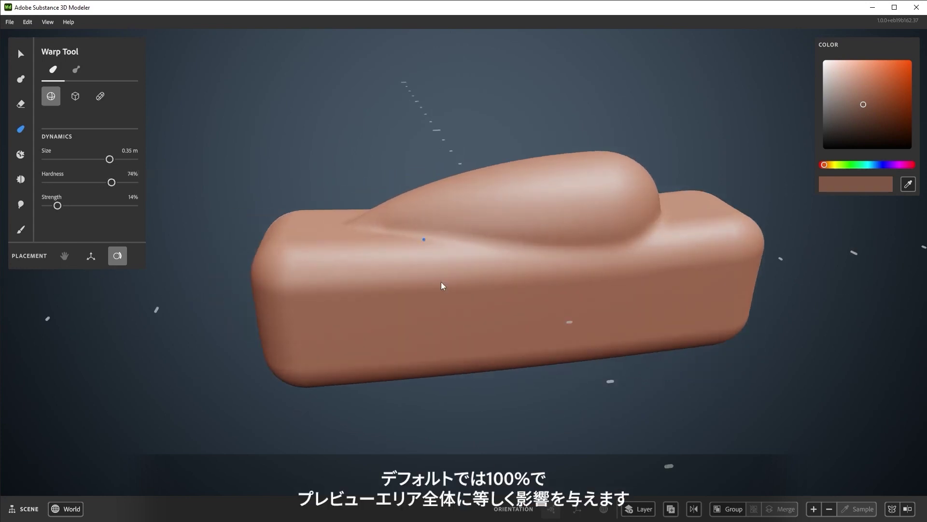
scroll(443, 286, "up", 2)
mouse_move(503, 256)
left_mouse_down()
mouse_move(352, 133)
mouse_move(704, 404)
mouse_move(431, 170)
left_mouse_up()
key("ctrl+z")
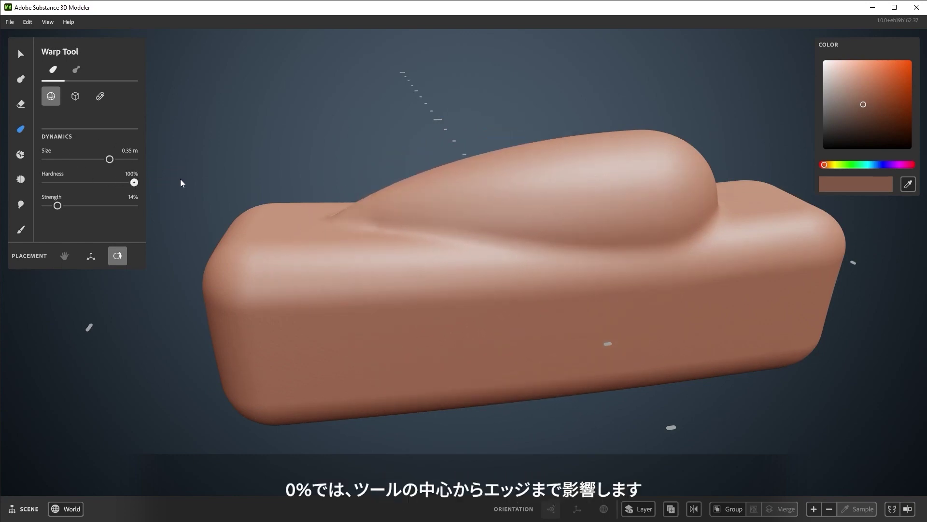
Try pulling the tapered egg form on the block with the Warp tool at 100% hardness.
mouse_move(451, 215)
left_mouse_down()
mouse_move(421, 178)
mouse_move(541, 289)
left_mouse_up()
key("ctrl+z")
mouse_move(511, 214)
left_mouse_down()
mouse_move(375, 133)
mouse_move(511, 222)
mouse_move(342, 143)
left_mouse_up()
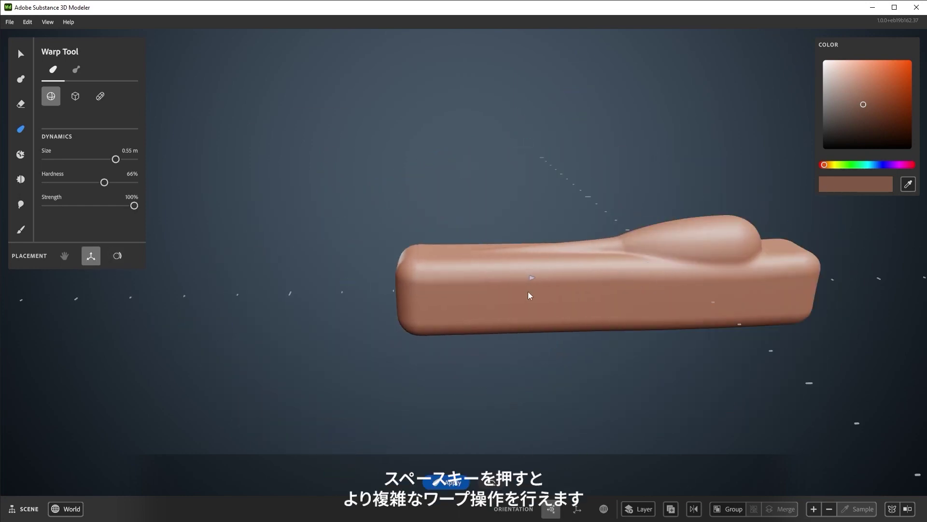
Stretch, narrow and bend the block's far end upward using the Warp gizmo at 0.55 m size, 66% hardness and 100% strength.
key("space")
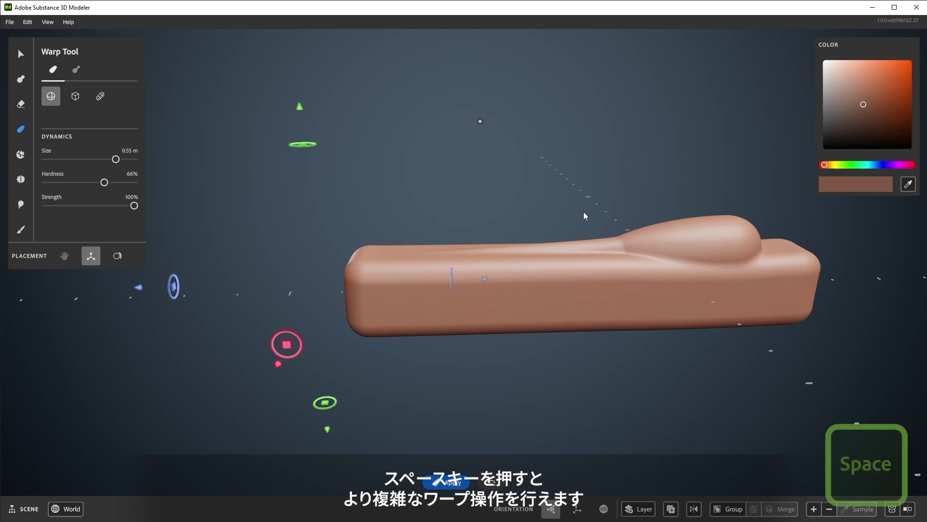
left_click_drag(478, 125, 350, 254)
left_click_drag(300, 108, 312, 76)
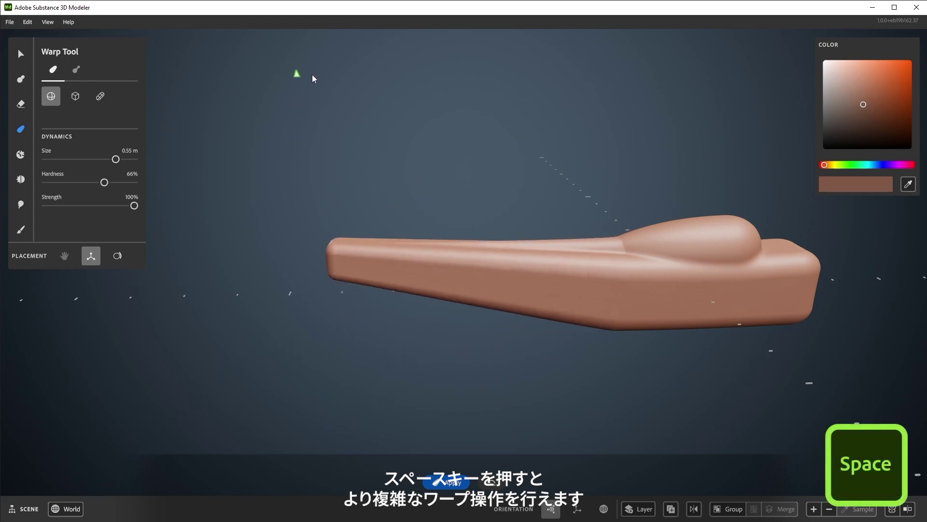
mouse_move(294, 299)
left_mouse_down()
mouse_move(311, 298)
mouse_move(285, 298)
mouse_move(295, 248)
left_mouse_up()
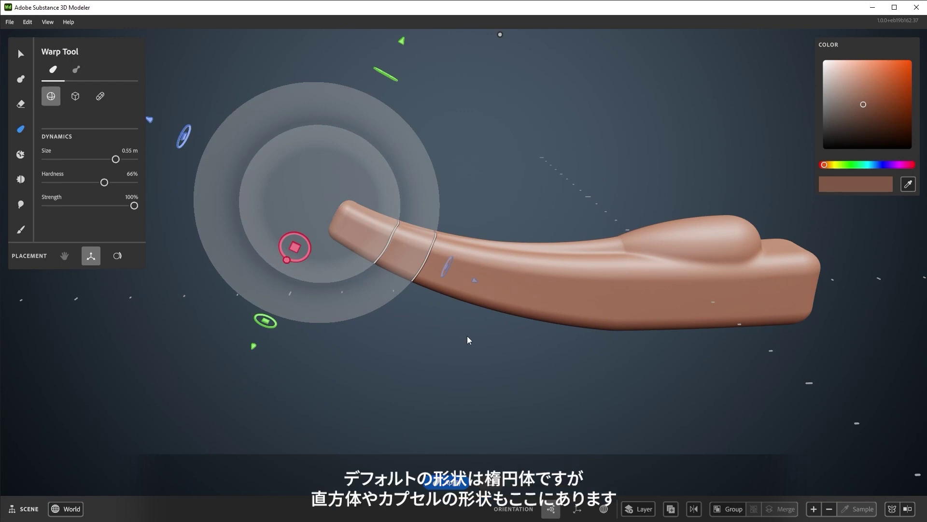
Try the box and capsule warp shapes around the bent end of the block.
left_click(74, 96)
left_click_drag(294, 248, 415, 287)
key("ctrl+z")
left_click(100, 96)
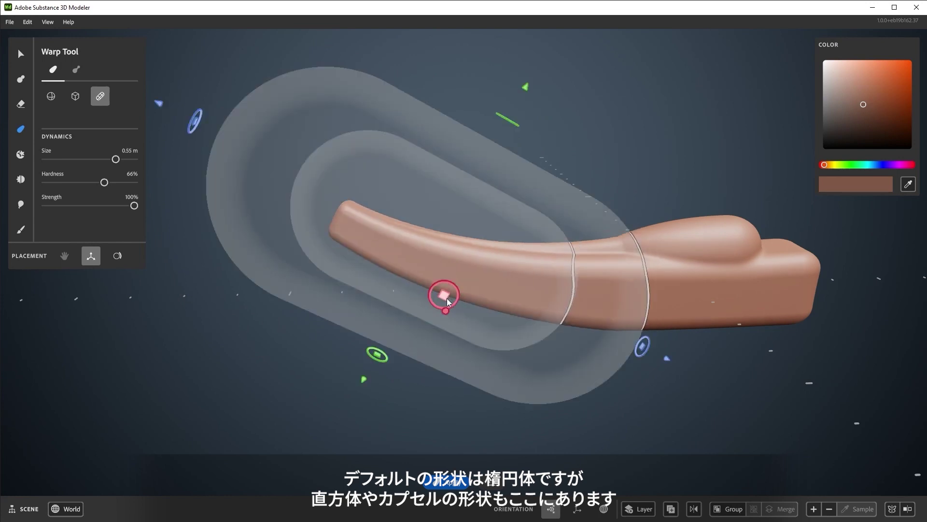
Pull the separate egg form's sides out into wide, flat wings with the box warp shape at 0.94 m size.
left_click(74, 96)
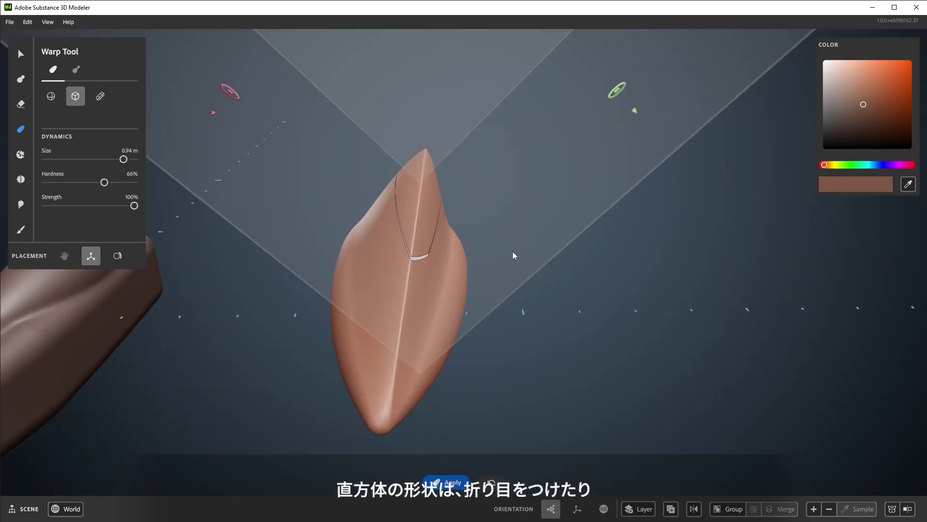
left_click_drag(513, 252, 484, 218, "alt")
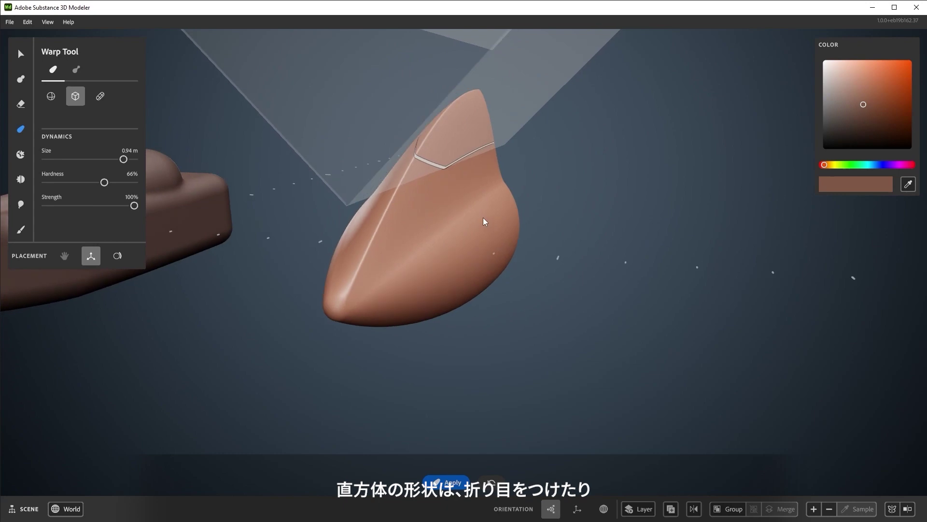
scroll(491, 159, "down", 3)
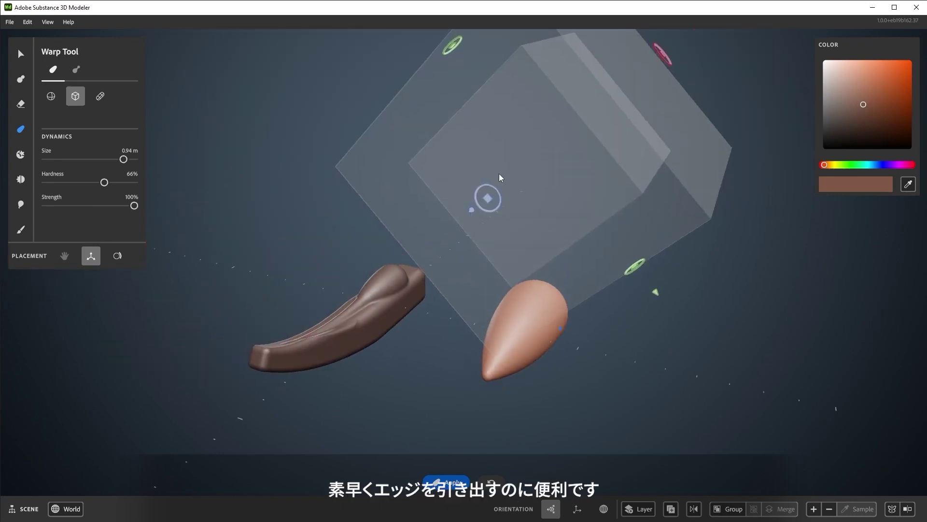
left_click_drag(488, 198, 254, 334)
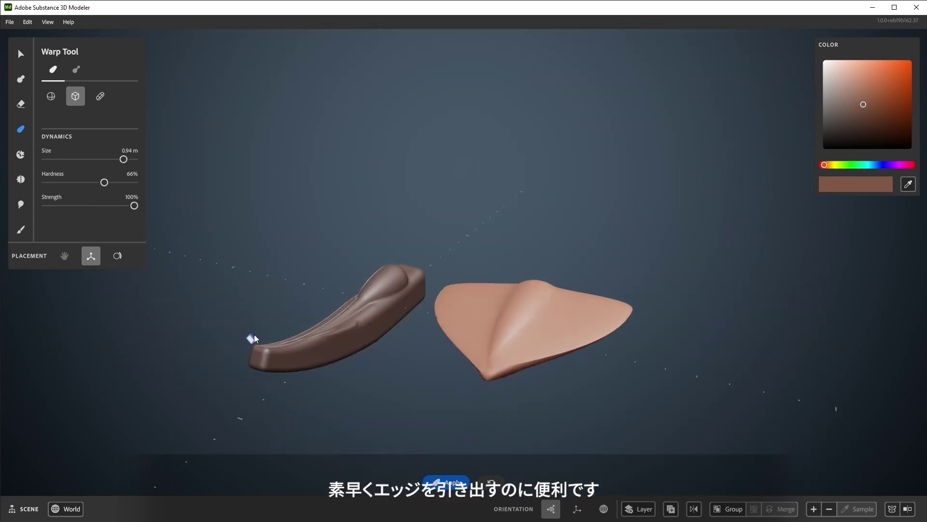
scroll(506, 311, "up", 3)
left_click_drag(507, 311, 485, 329, "alt")
middle_click_drag(485, 334, 360, 153)
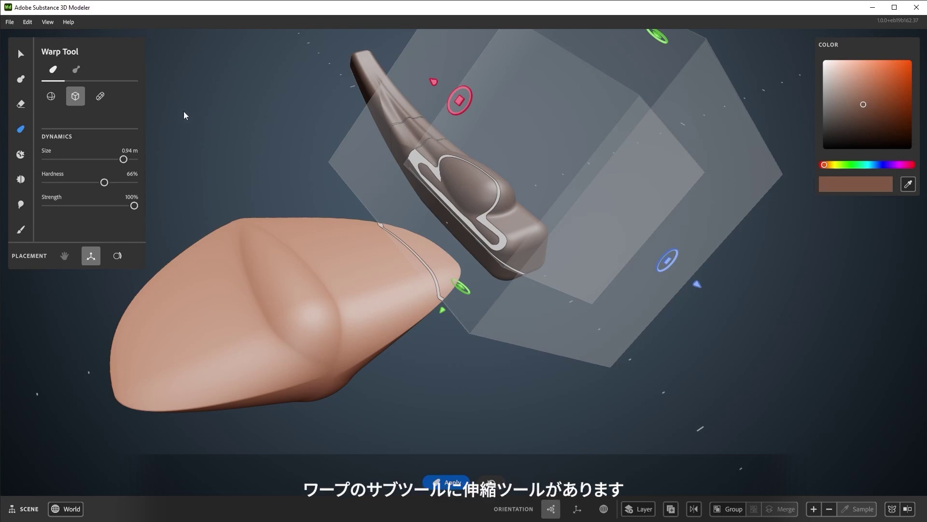
Return the Warp shape to the ellipsoid, switch to the Elastic tool, enlarge it to 0.67 m, and pull out the winged form's edges.
left_click(52, 96)
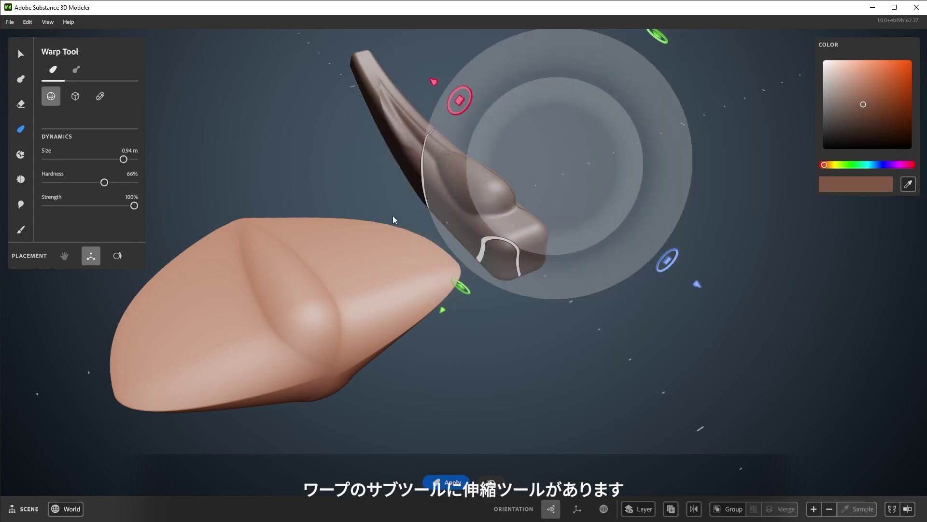
left_click(76, 75)
middle_click_drag(309, 274, 513, 316)
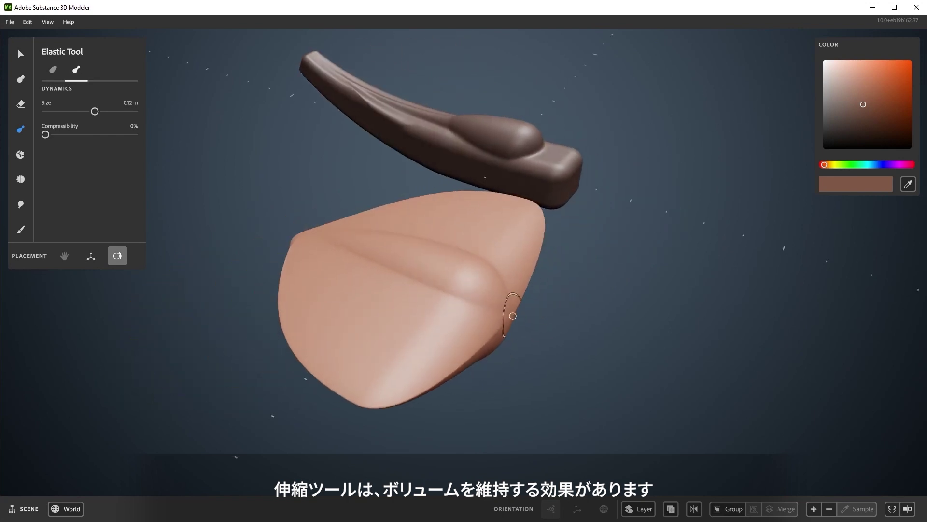
right_click_drag(480, 301, 598, 290, "ctrl")
mouse_move(493, 287)
left_mouse_down()
mouse_move(579, 295)
mouse_move(695, 333)
mouse_move(603, 377)
mouse_move(392, 255)
mouse_move(599, 255)
mouse_move(640, 276)
left_mouse_up()
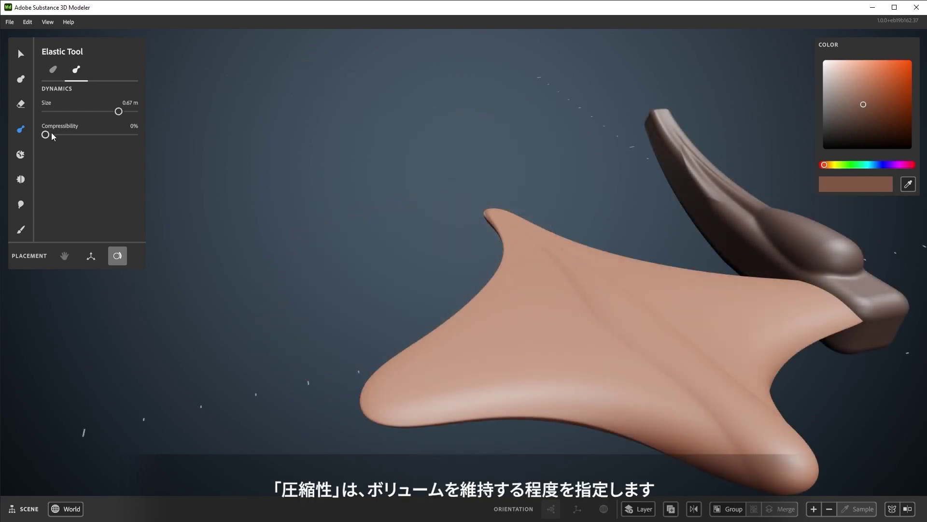
Set the Elastic tool's compressibility to 71% and pull the middle of the winged form.
left_click_drag(52, 135, 109, 135)
mouse_move(652, 325)
left_mouse_down()
mouse_move(661, 136)
mouse_move(666, 346)
mouse_move(637, 372)
mouse_move(640, 258)
mouse_move(616, 313)
left_mouse_up()
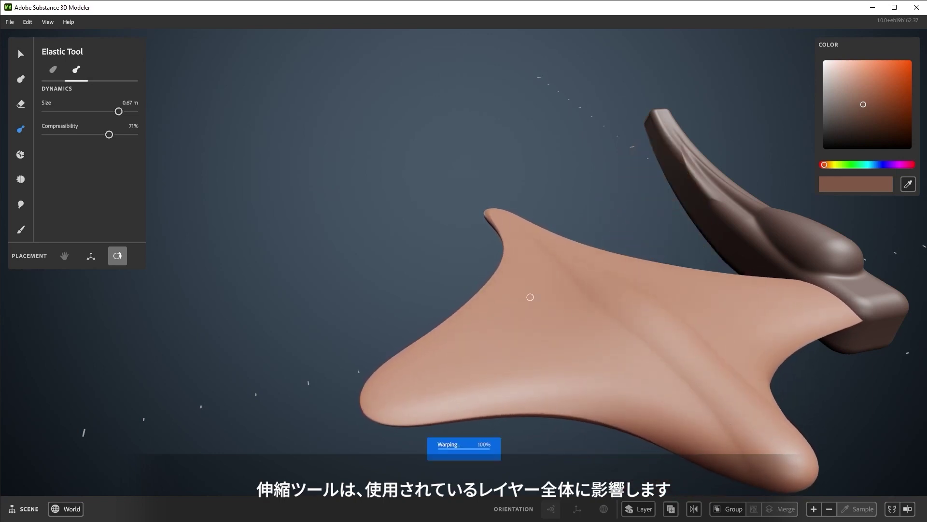
mouse_move(523, 300)
left_mouse_down()
mouse_move(375, 277)
mouse_move(656, 304)
mouse_move(524, 316)
left_mouse_up()
mouse_move(676, 304)
left_mouse_down("alt")
mouse_move(716, 294)
mouse_move(697, 353)
mouse_move(654, 337)
mouse_move(654, 379)
mouse_move(621, 314)
mouse_move(627, 333)
left_mouse_up("alt")
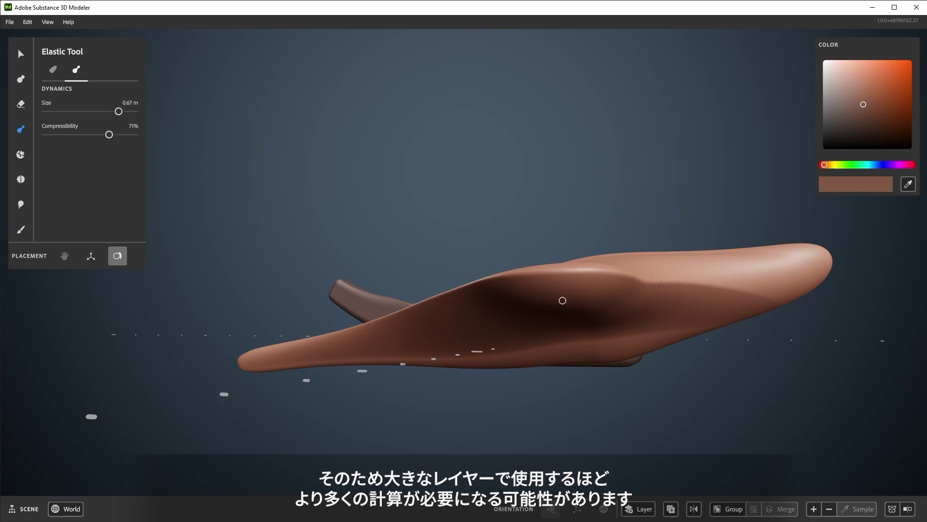
Switch back and forth between the Elastic and Warp subtools.
key("Tab")
left_click(76, 73)
left_click(61, 72)
key("Tab")
key("Tab")
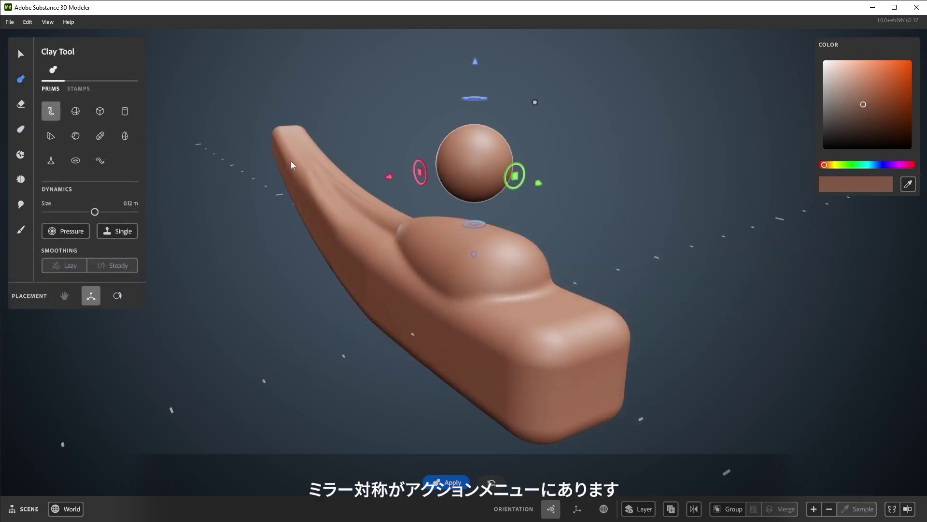
Turn on mirror symmetry and sweep a pair of wings from the body's sides with the 0.12 m egg clay shape tapered 65%.
right_click(579, 213)
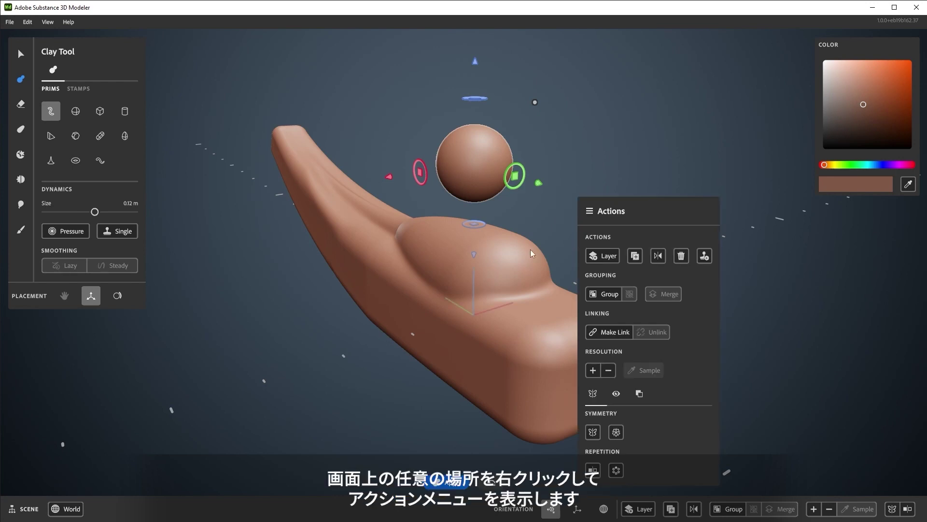
left_click(593, 432)
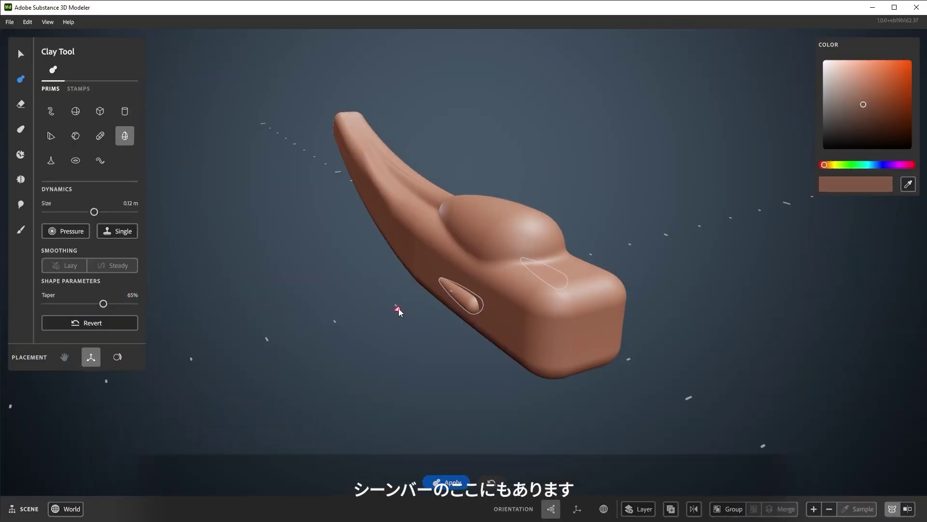
mouse_move(399, 309)
left_mouse_down()
mouse_move(172, 365)
mouse_move(191, 370)
left_mouse_up()
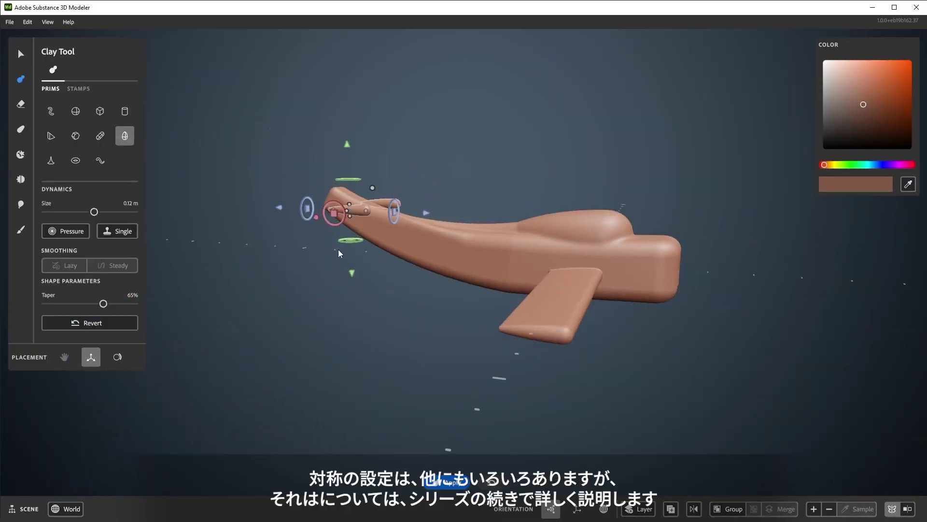
Add a mirrored pair of horizontal stabilizers at the tail end with the tapered egg clay shape.
mouse_move(338, 249)
left_mouse_down("alt")
mouse_move(318, 239)
mouse_move(321, 217)
mouse_move(220, 258)
mouse_move(186, 260)
left_mouse_up("alt")
key("ctrl+z")
key("ctrl+z")
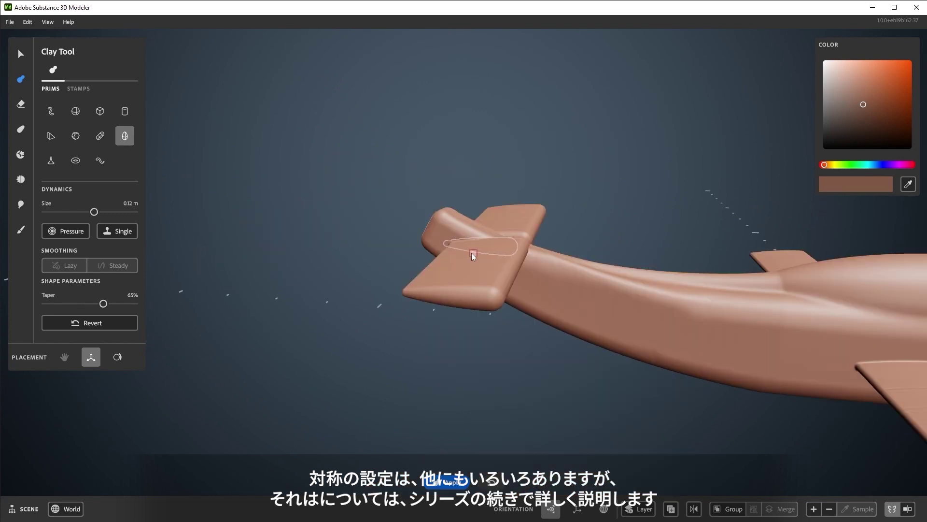
Try sweeping a tall vertical fin up from the tail, using undo and redo on the strokes, and leave it undone.
left_click_drag(474, 253, 457, 158)
key("ctrl+z")
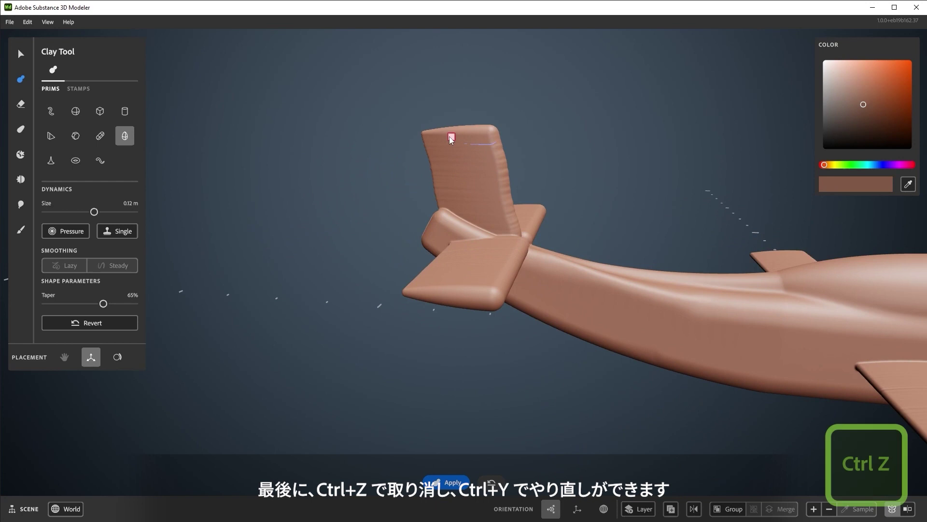
left_click_drag(488, 248, 488, 247)
left_click_drag(474, 174, 474, 155)
key("ctrl+y")
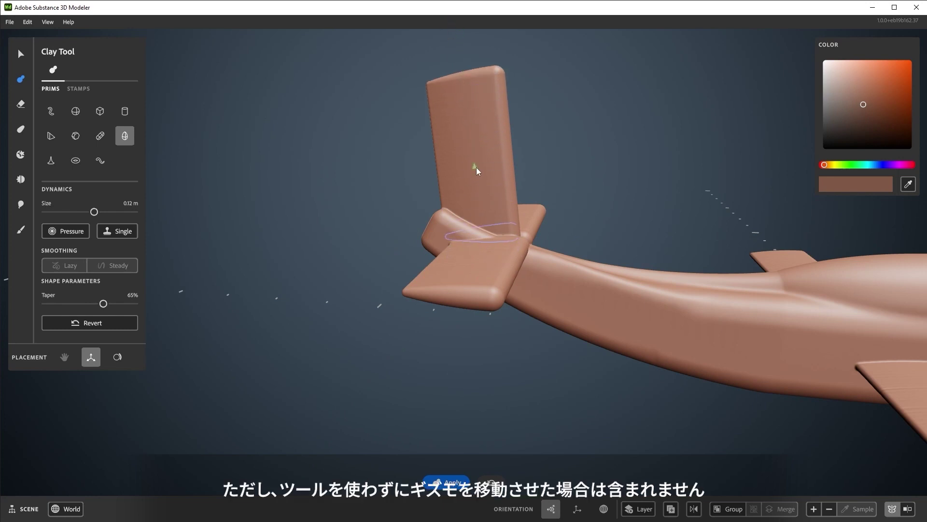
key("ctrl+z")
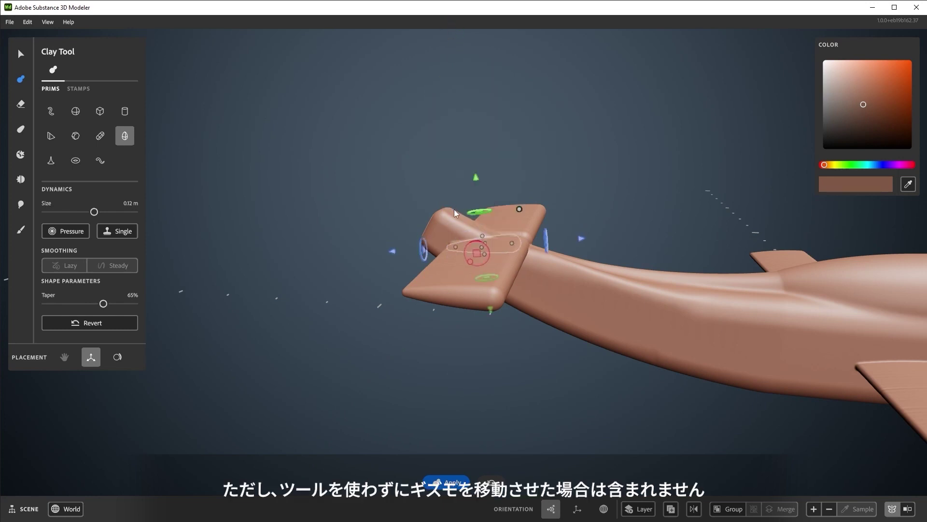
Raise a short vertical fin from the top of the tail with the tapered egg clay shape.
right_click(552, 196)
left_click(511, 212)
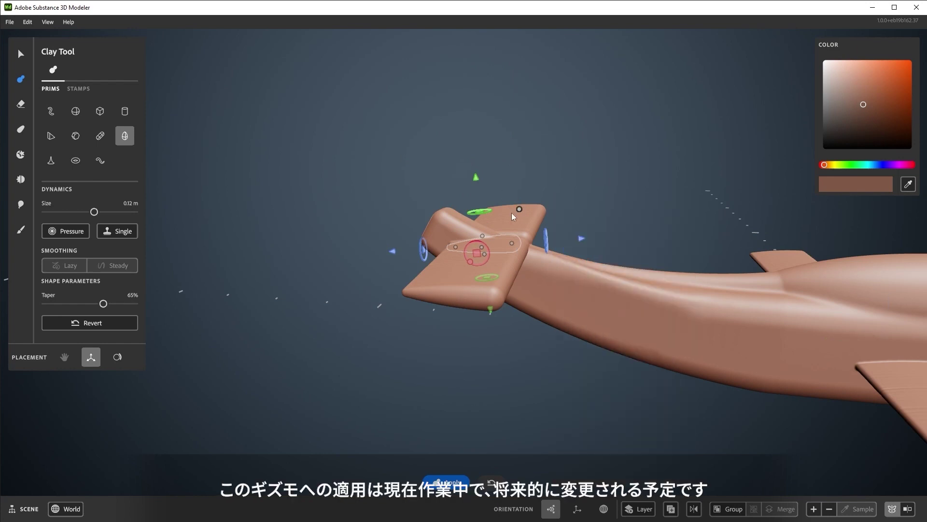
mouse_move(476, 183)
left_mouse_down()
mouse_move(475, 136)
mouse_move(488, 176)
left_mouse_up()
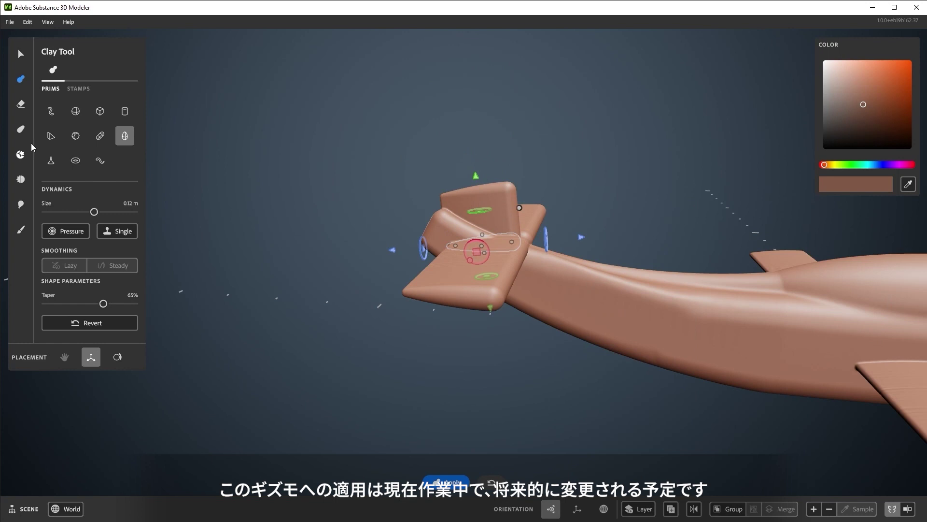
Switch to the Warp tool, reduce its size to 0.42 m, and move its gizmo above the tail fin.
left_click(21, 129)
scroll(496, 167, "down", 3)
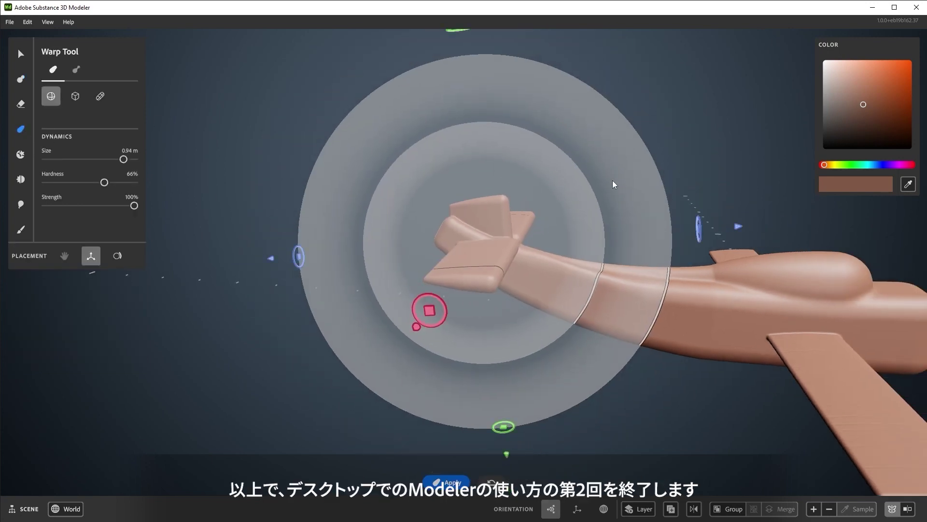
right_click_drag(609, 119, 457, 110, "ctrl")
left_click_drag(457, 114, 457, 14)
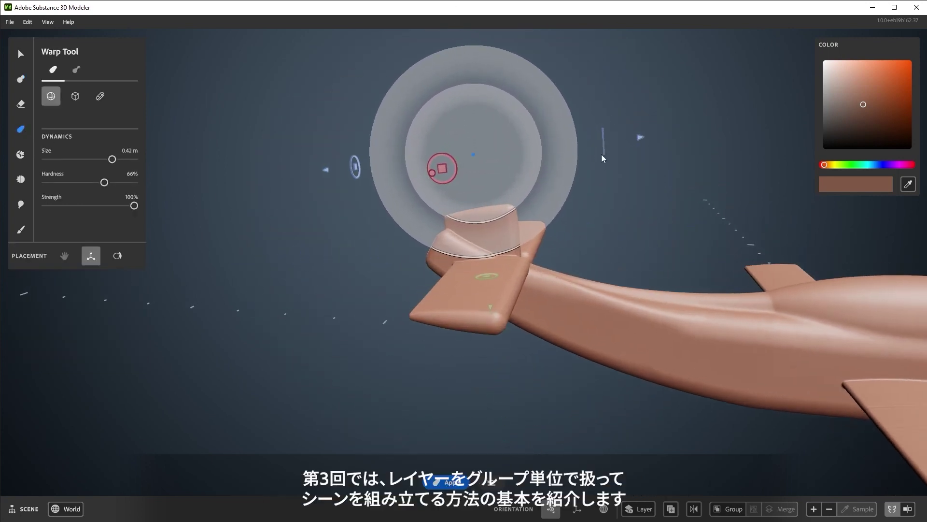
middle_click_drag(601, 154, 615, 227, "alt")
Set the Warp tool to 0.31 m size and 90% hardness, and stretch the tail fin upward into a tall tapered shape.
right_click_drag(570, 212, 560, 222, "ctrl")
left_click_drag(105, 182, 127, 182)
scroll(593, 376, "down", 2)
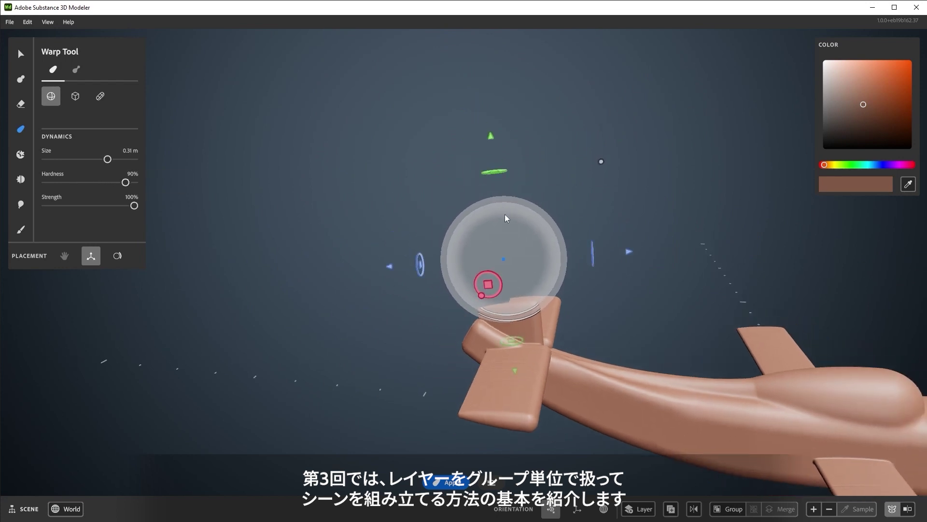
left_click_drag(490, 139, 488, 131)
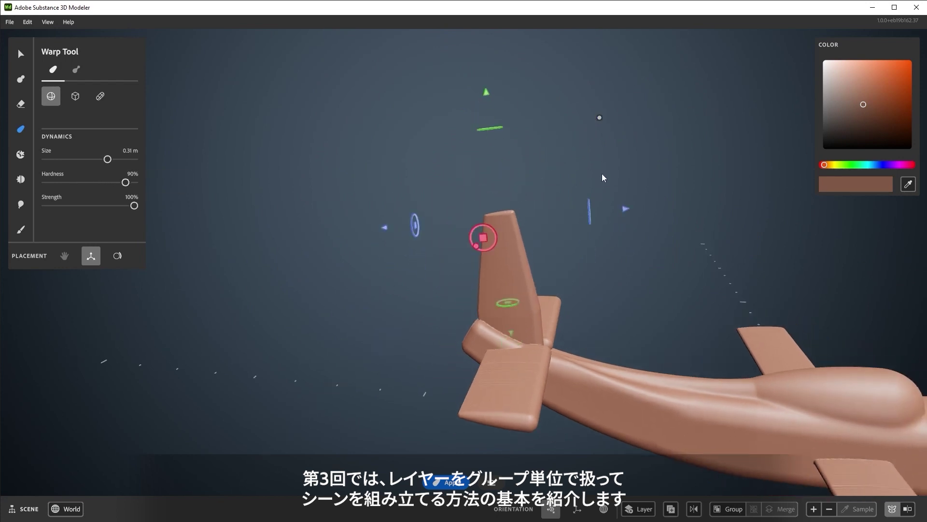